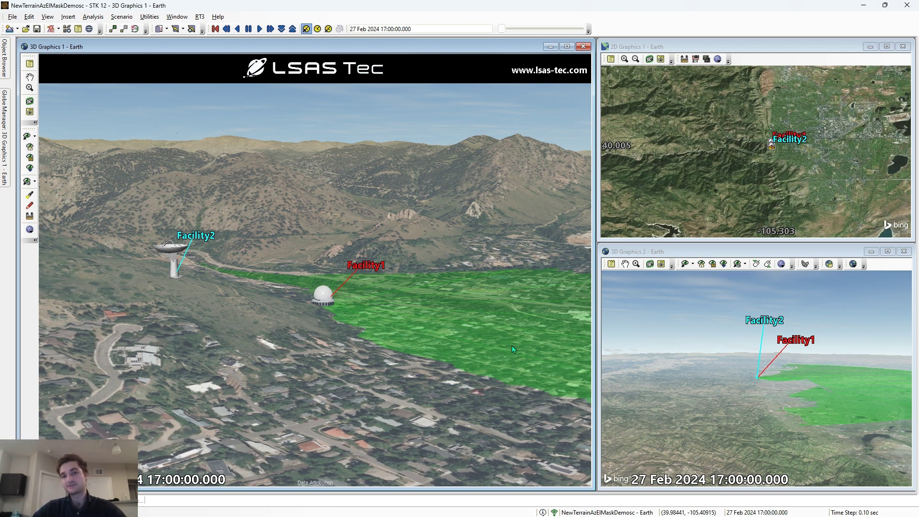
# - Rotate the 3D view around Facility1's dome and slide open the Object Browser
pyautogui.moveTo(454, 289); pyautogui.dragTo(355, 286)
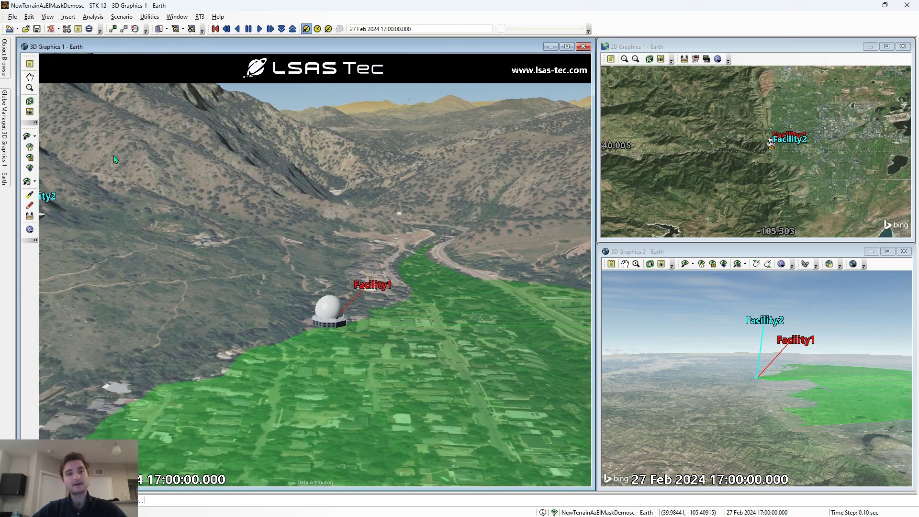
pyautogui.moveTo(2, 61)
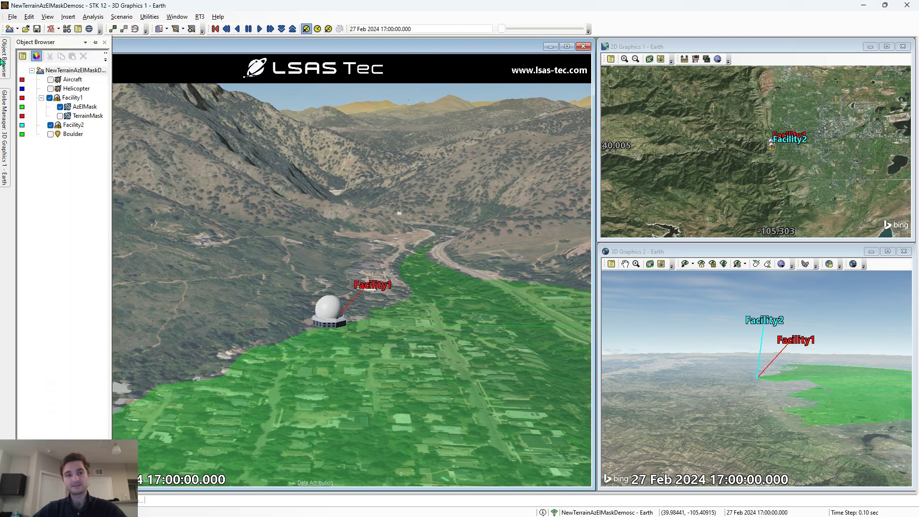
pyautogui.click(72, 98)
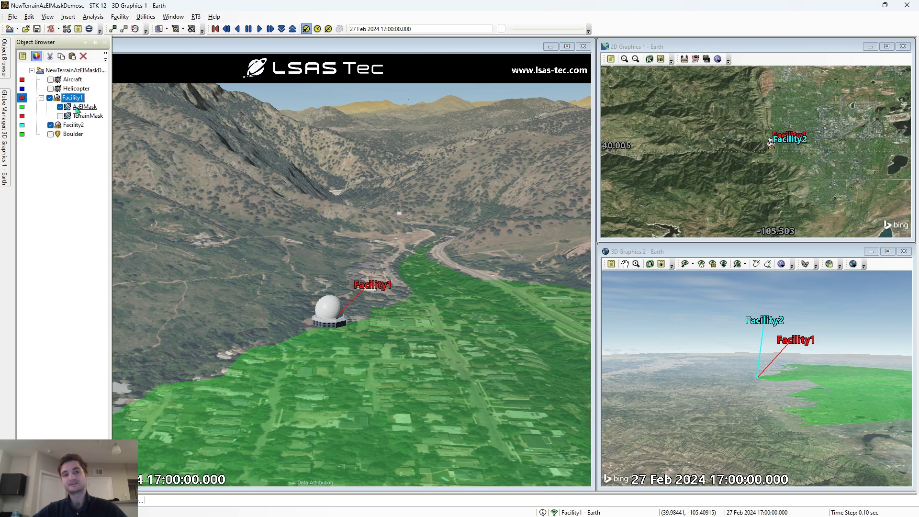
pyautogui.click(79, 108)
pyautogui.rightClick(84, 109)
pyautogui.click(99, 113)
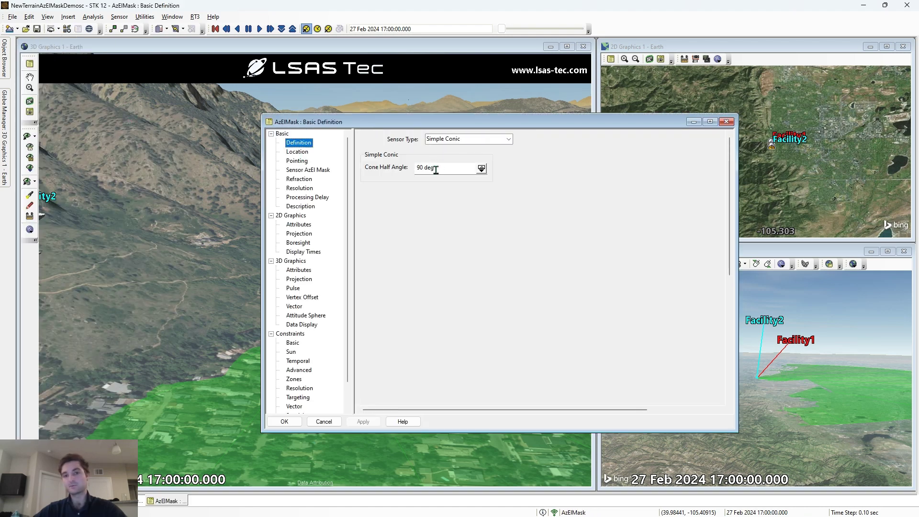
pyautogui.click(284, 422)
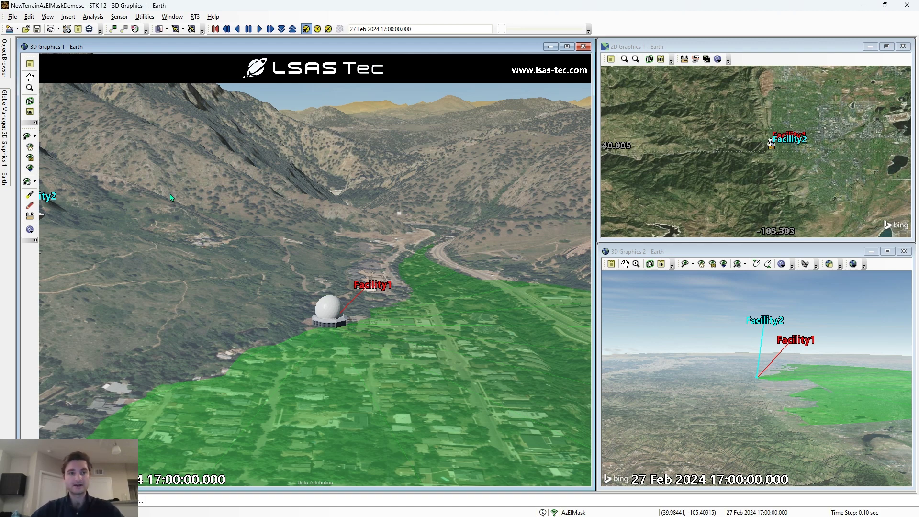
pyautogui.moveTo(5, 71)
pyautogui.click(63, 71)
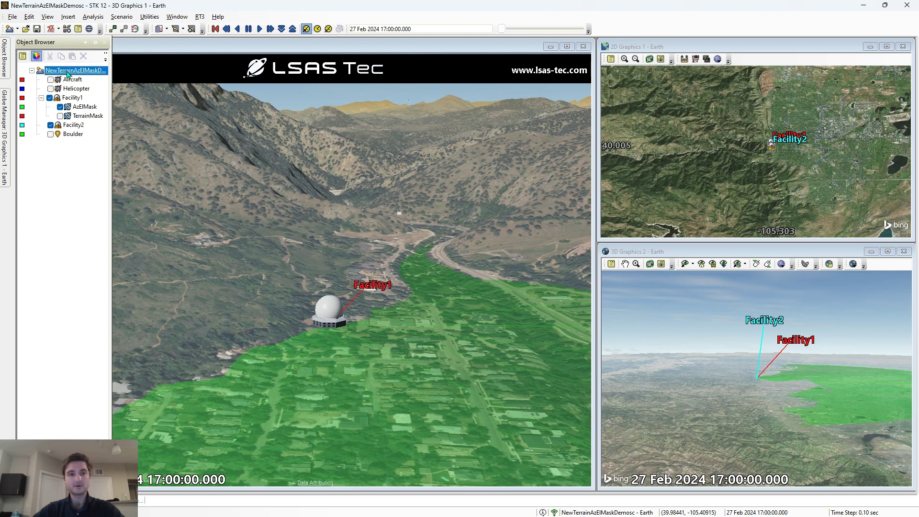
# - Open the scenario's Basic > Terrain properties and arrange them beside the tilted 3D view
pyautogui.rightClick(67, 74)
pyautogui.click(82, 77)
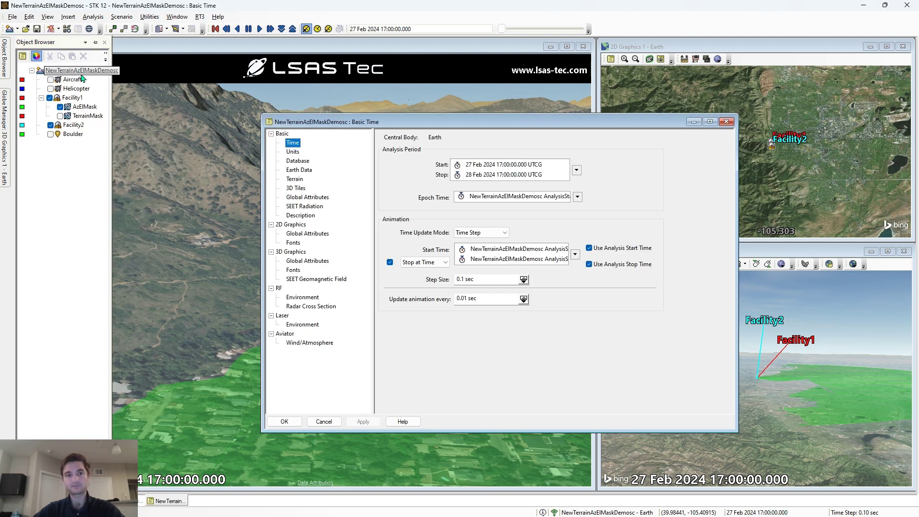
pyautogui.click(294, 179)
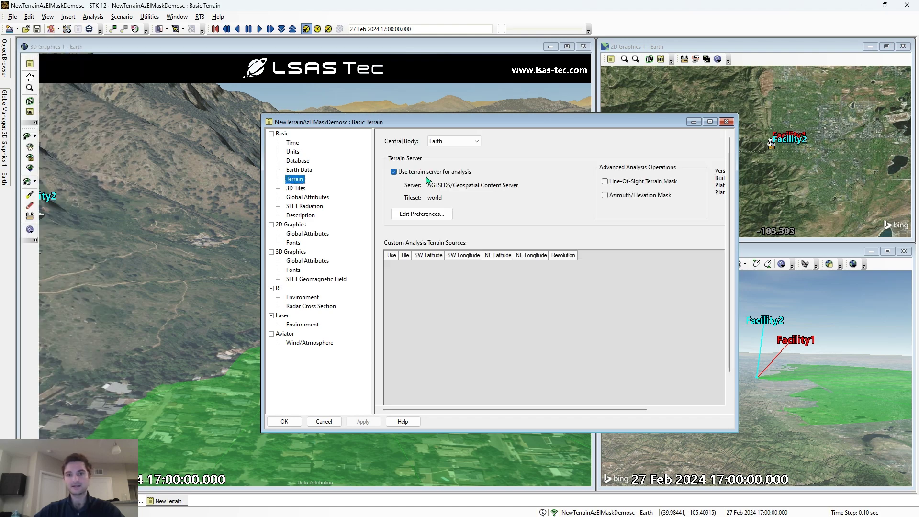
pyautogui.moveTo(367, 122); pyautogui.dragTo(558, 131)
pyautogui.click(249, 204)
pyautogui.moveTo(249, 205); pyautogui.dragTo(328, 196)
pyautogui.click(607, 133)
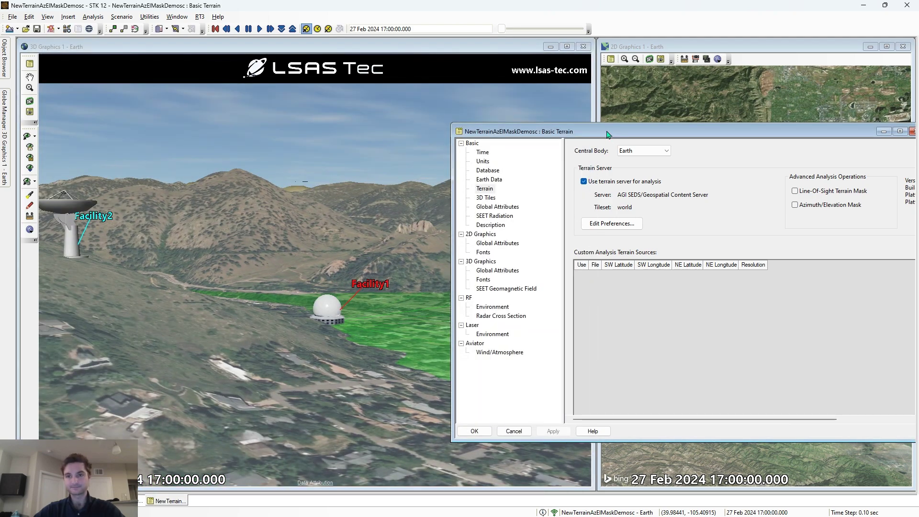
pyautogui.moveTo(607, 133); pyautogui.dragTo(388, 116)
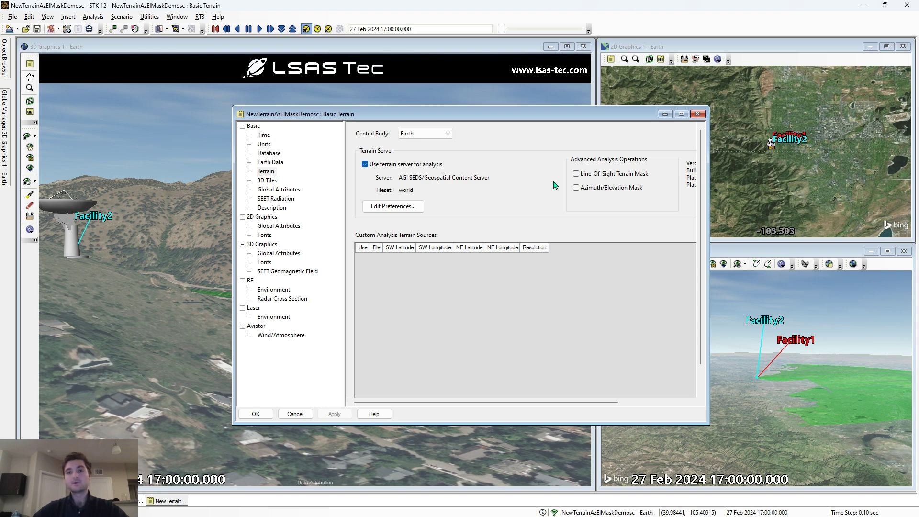
# - Check Azimuth/Elevation Mask under Advanced Analysis Operations, apply it, and click OK
pyautogui.moveTo(523, 118); pyautogui.dragTo(673, 103)
pyautogui.click(254, 202)
pyautogui.scroll(5, 254, 203)
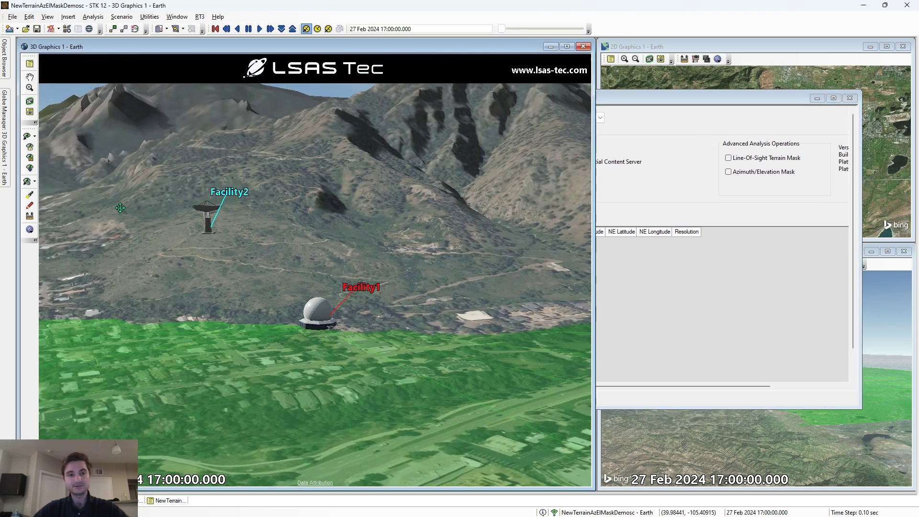
pyautogui.moveTo(236, 187); pyautogui.dragTo(479, 189)
pyautogui.click(671, 197)
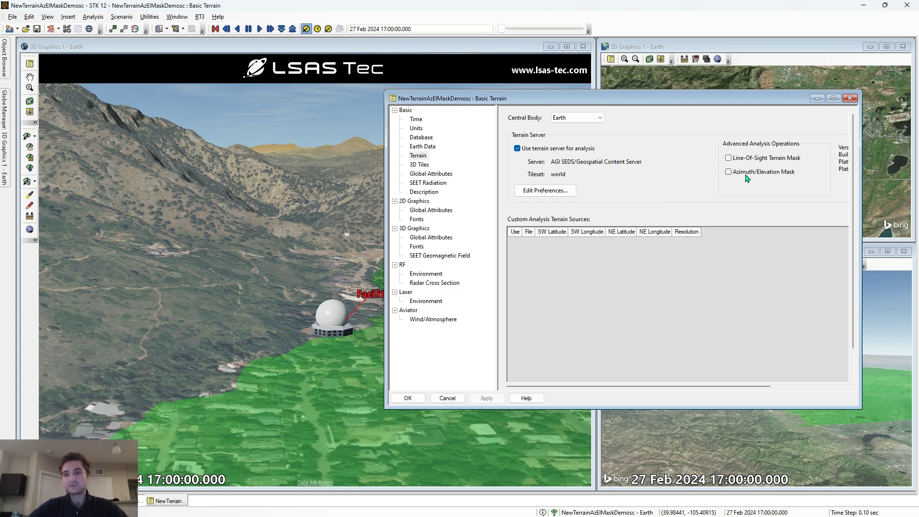
pyautogui.click(729, 172)
pyautogui.click(485, 398)
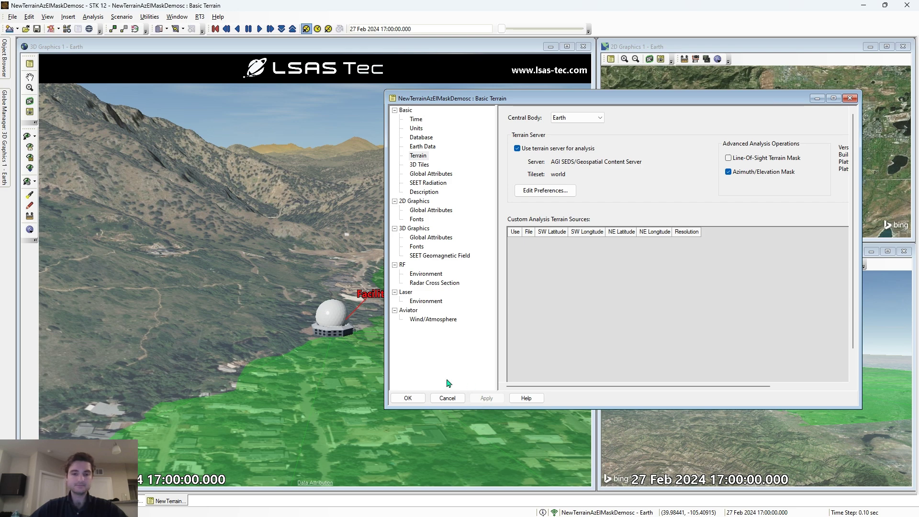
pyautogui.click(407, 399)
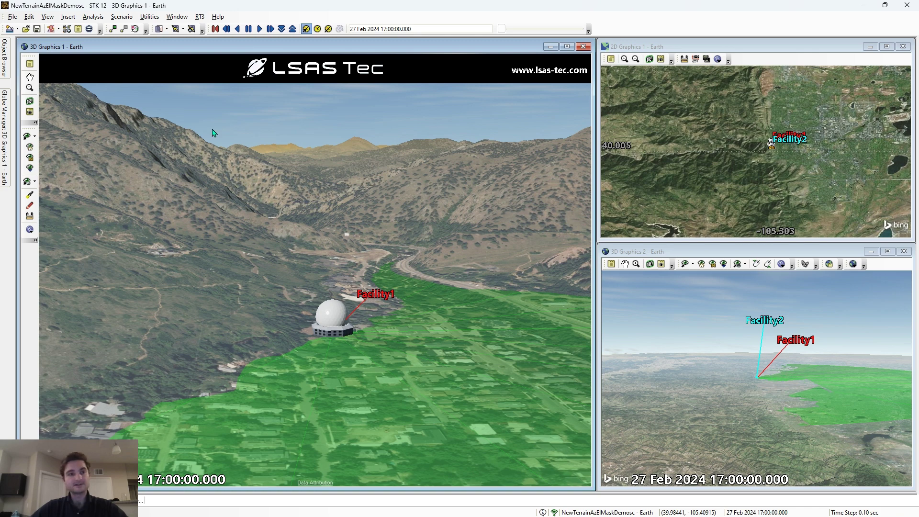
# - In Facility1's Basic > AzElMask properties, set Use to Terrain Data and save mask data in binary
pyautogui.moveTo(8, 67)
pyautogui.click(67, 98)
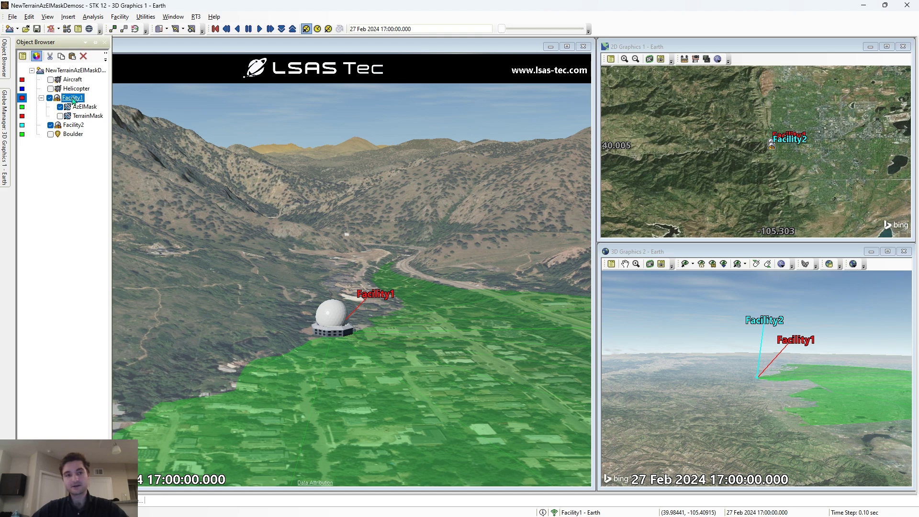
pyautogui.rightClick(73, 99)
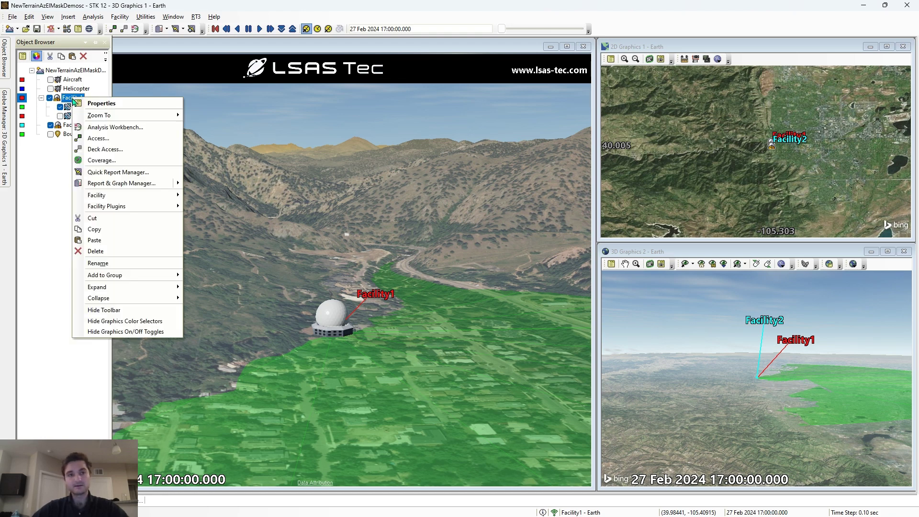
pyautogui.click(98, 103)
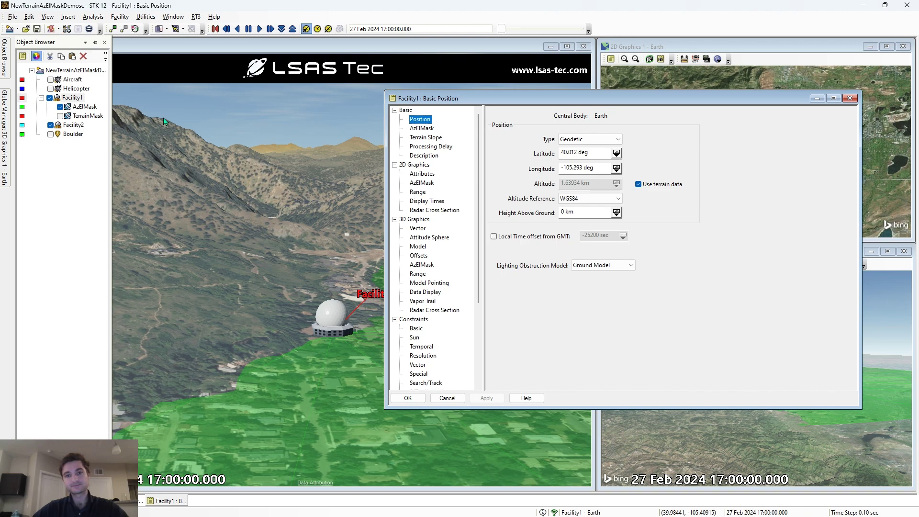
pyautogui.click(405, 110)
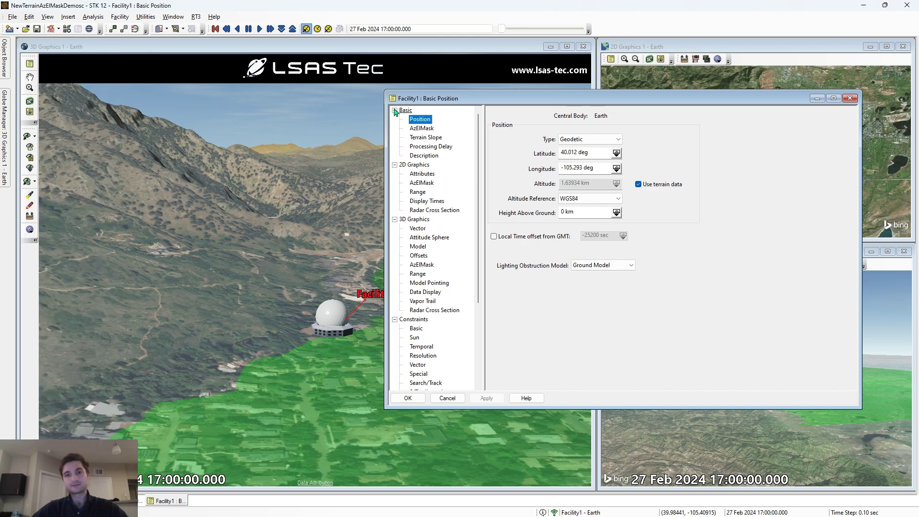
pyautogui.click(421, 129)
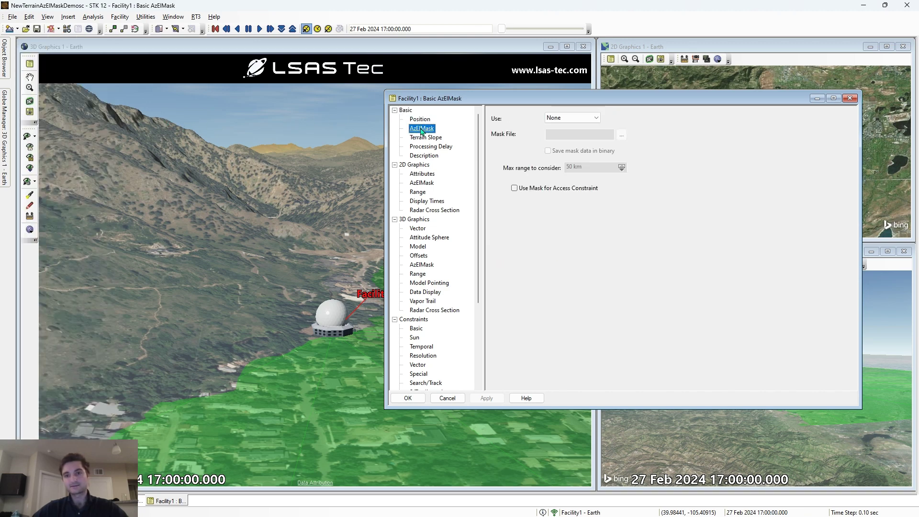
pyautogui.click(557, 120)
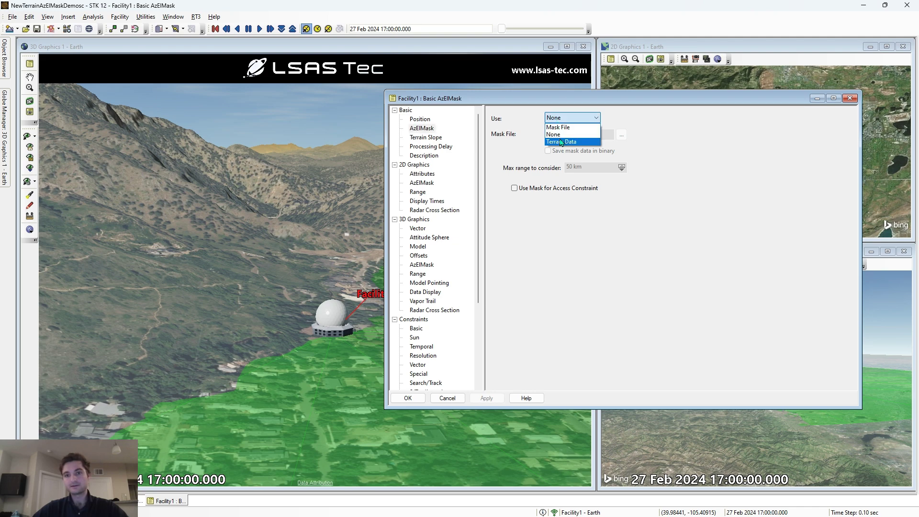
pyautogui.click(561, 142)
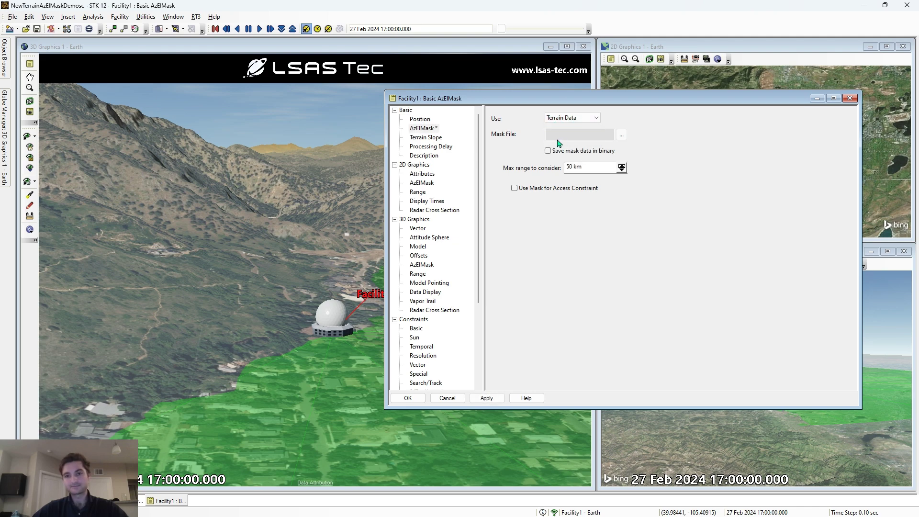
pyautogui.click(548, 151)
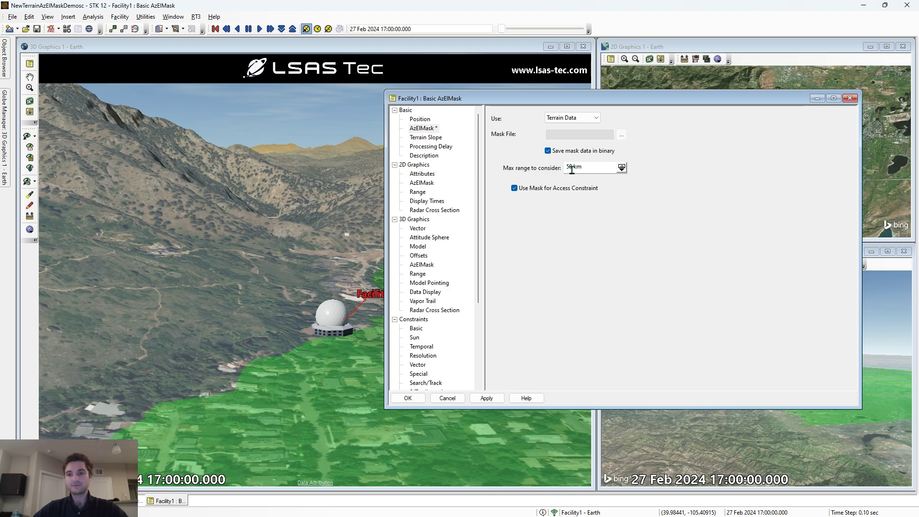
# - Apply to compute Facility1's terrain mask, verify the Az-El Mask constraint is on, and click OK
pyautogui.moveTo(524, 99); pyautogui.dragTo(641, 101)
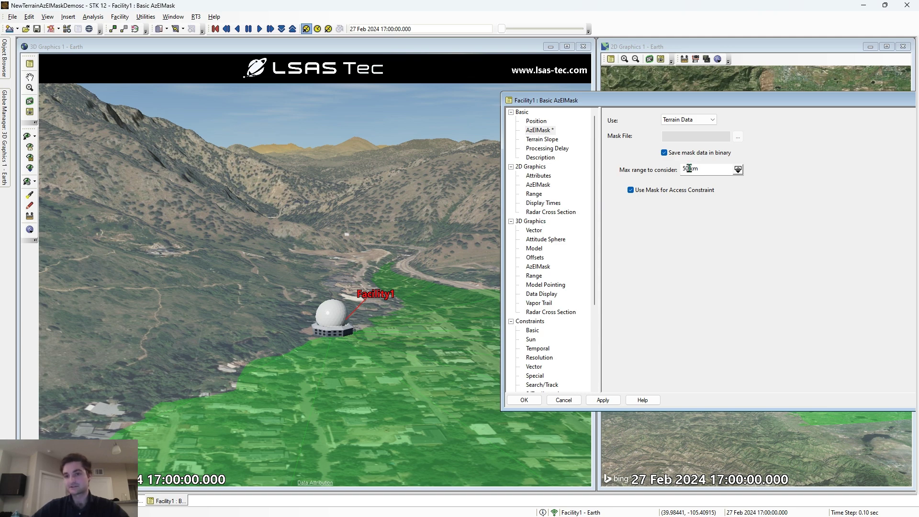
pyautogui.click(602, 400)
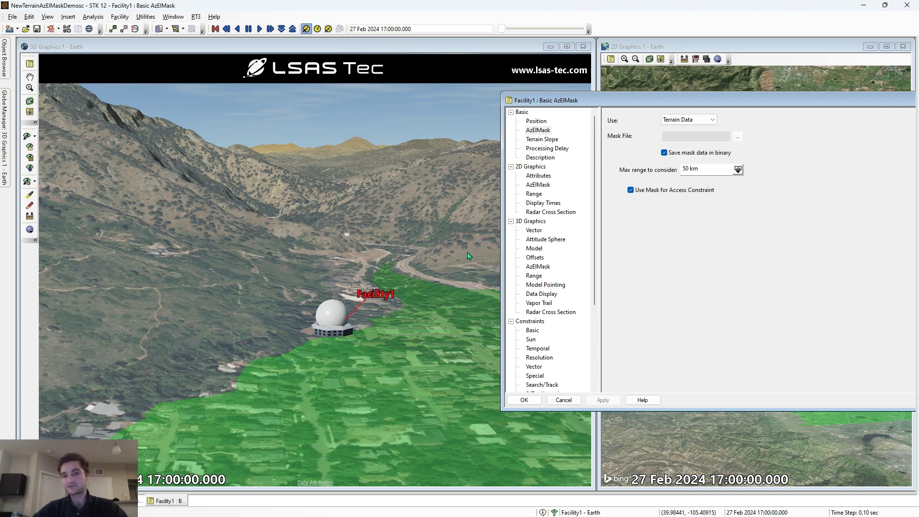
pyautogui.click(532, 330)
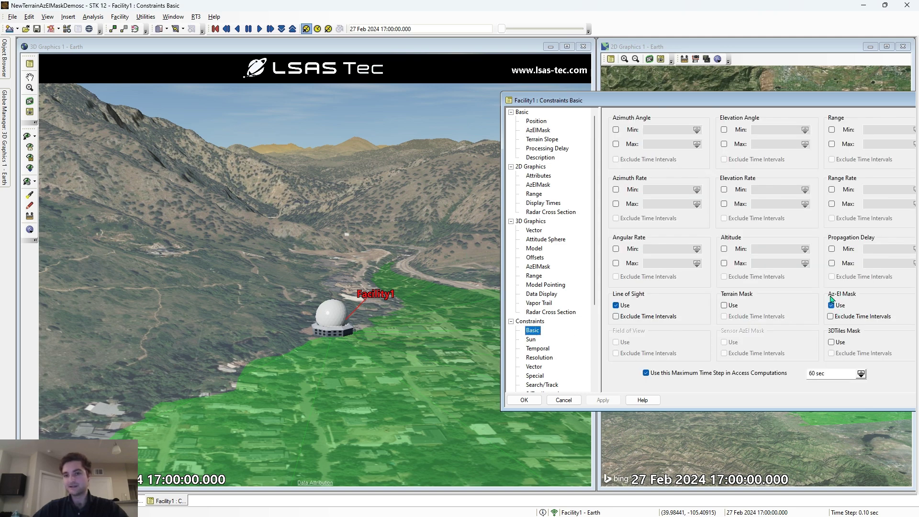
pyautogui.click(538, 131)
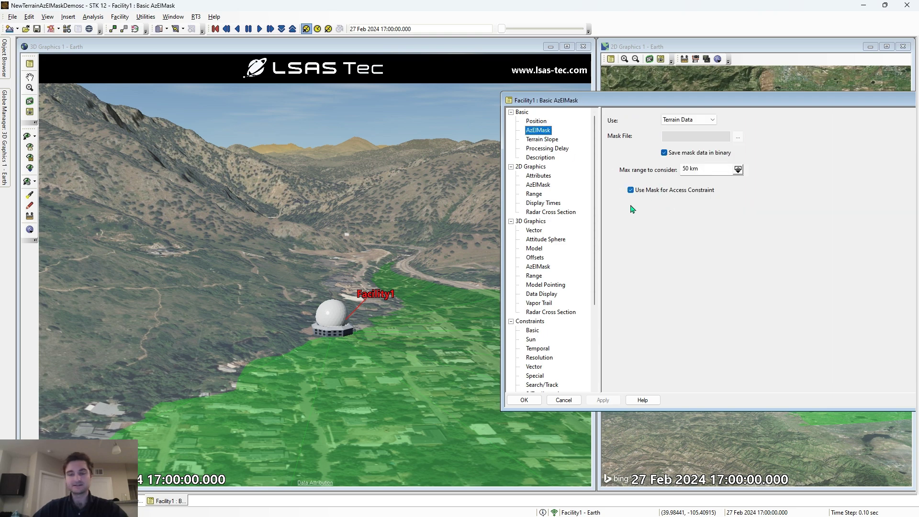
pyautogui.click(524, 400)
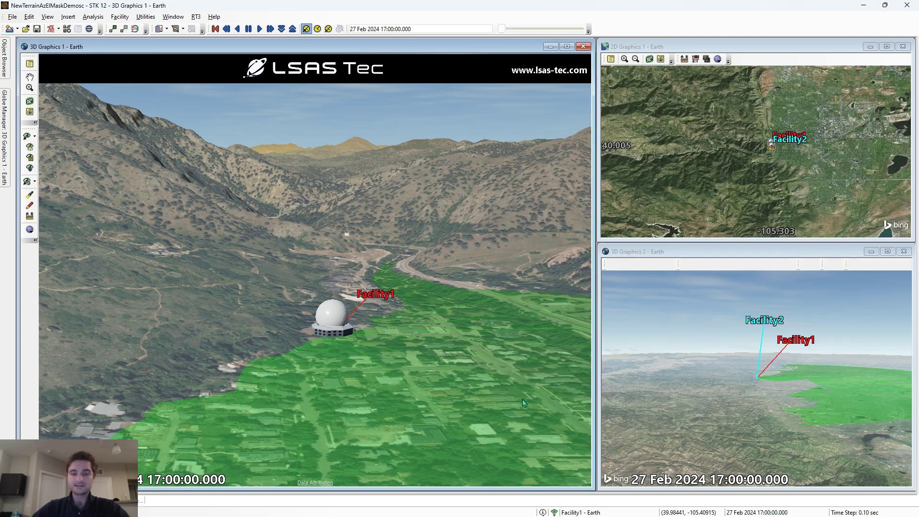
# - In the AzElMask sensor's Constraints > Basic properties, check Use under Az-El Mask
pyautogui.click(5, 57)
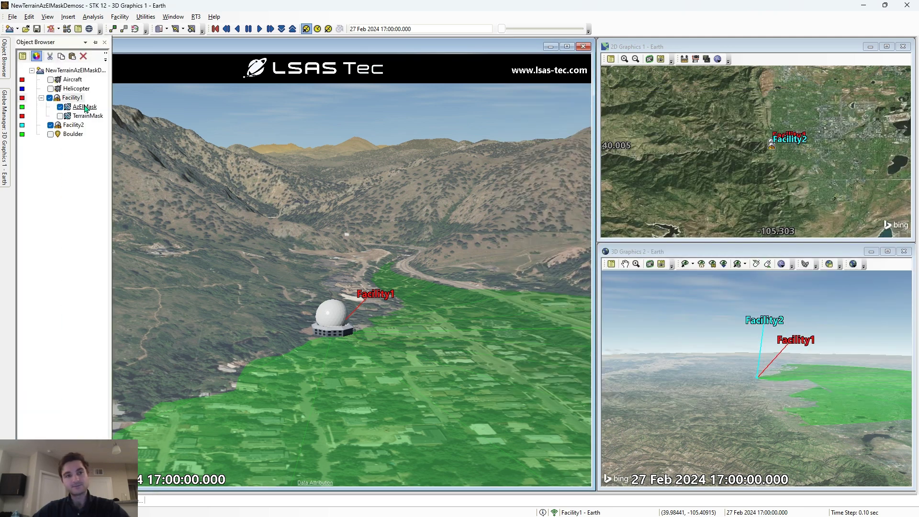
pyautogui.click(70, 108)
pyautogui.rightClick(88, 109)
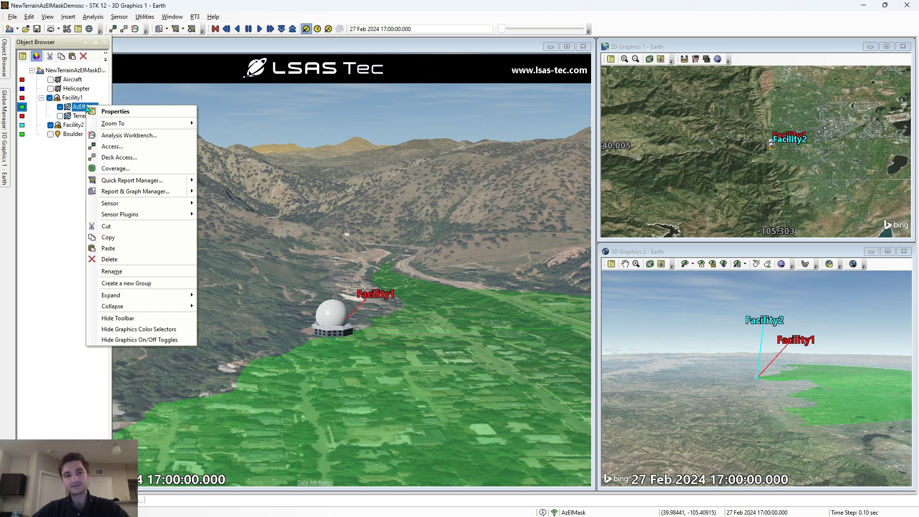
pyautogui.click(100, 112)
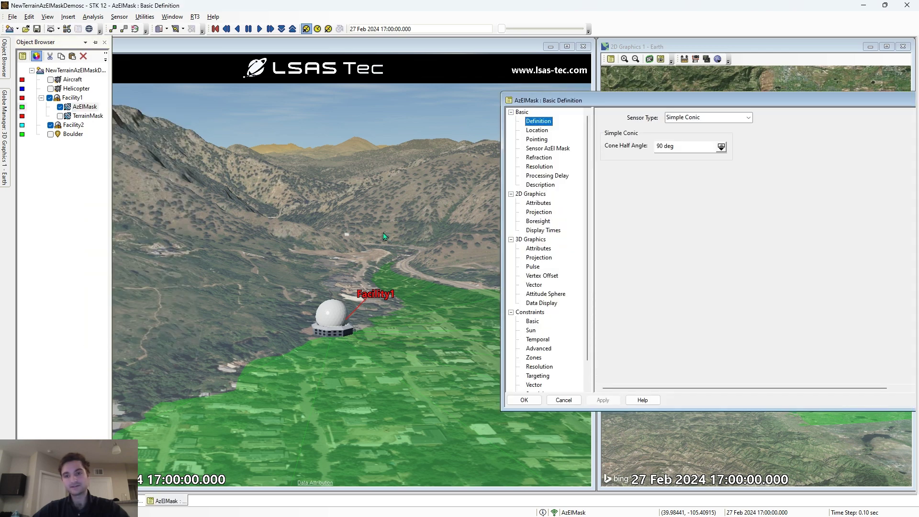
pyautogui.click(532, 321)
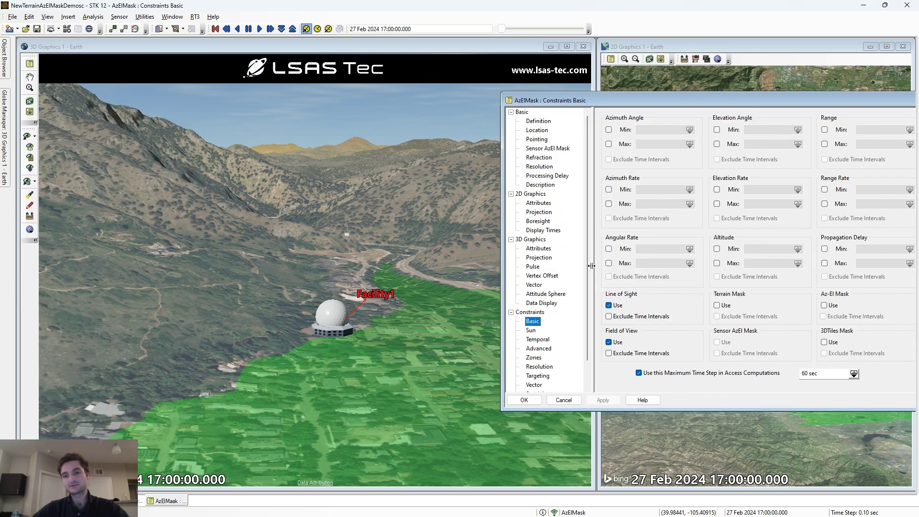
pyautogui.click(824, 305)
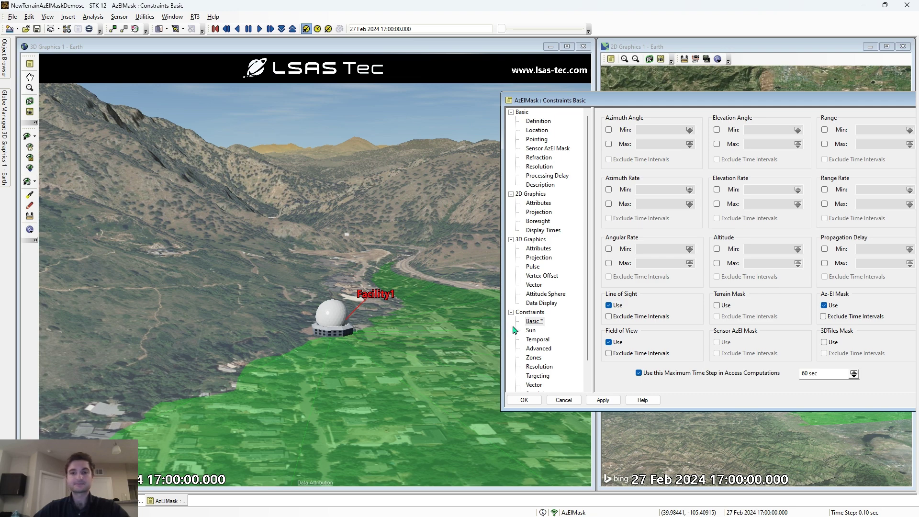
pyautogui.click(541, 212)
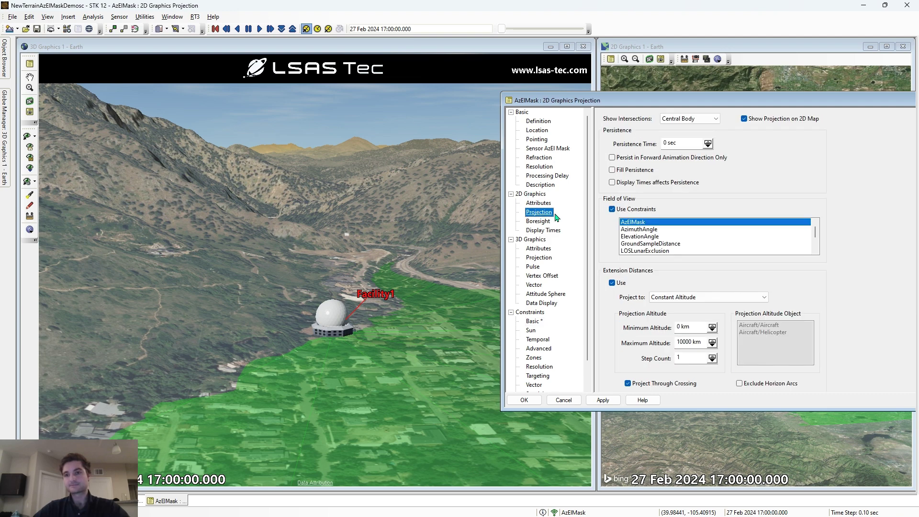
# - Toggle Use Constraints in the sensor's 2D Projection settings and apply the changes
pyautogui.click(612, 209)
pyautogui.click(612, 209)
pyautogui.click(603, 401)
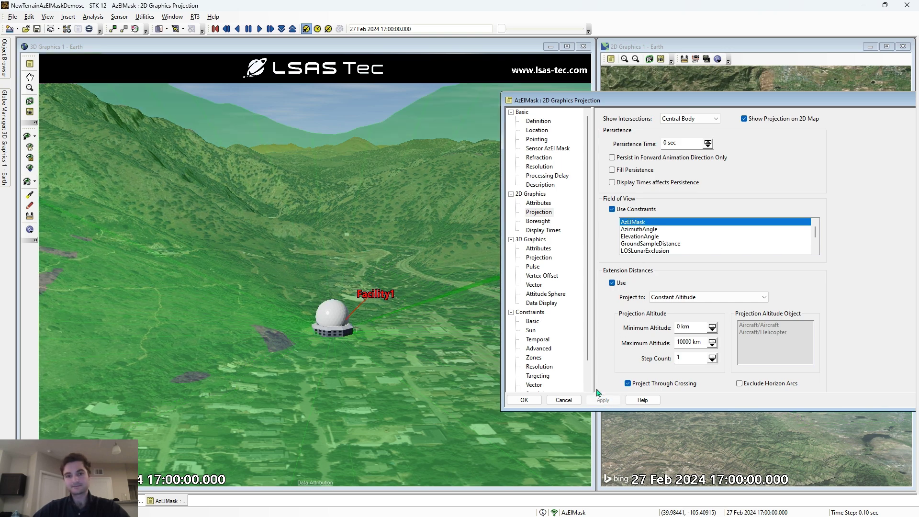
# - Close the sensor properties and orbit both 3D views to inspect the masked coverage
pyautogui.moveTo(410, 268); pyautogui.dragTo(484, 251)
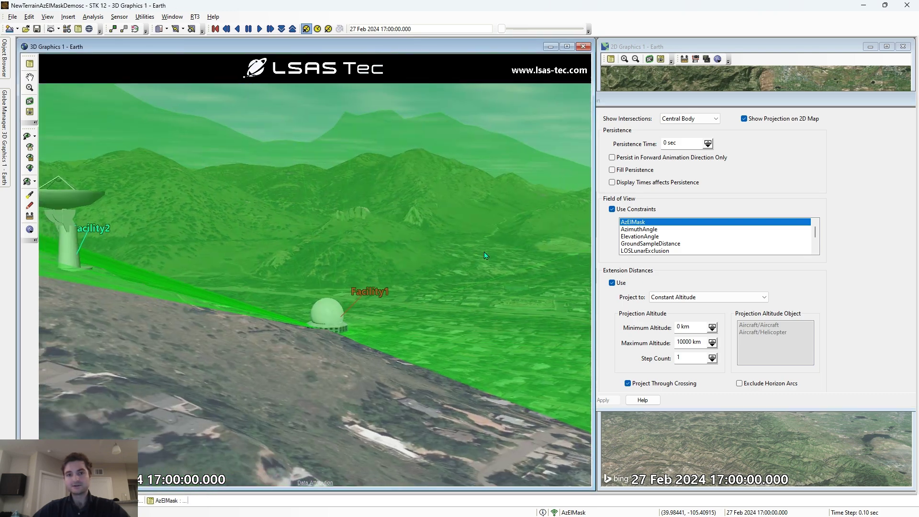
pyautogui.click(693, 103)
pyautogui.moveTo(690, 105); pyautogui.dragTo(524, 125)
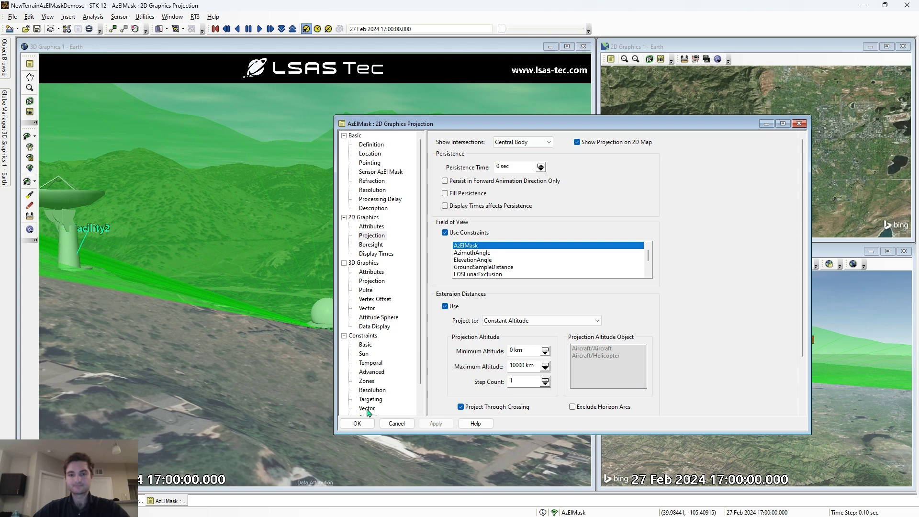
pyautogui.click(357, 421)
pyautogui.moveTo(677, 363); pyautogui.dragTo(711, 361)
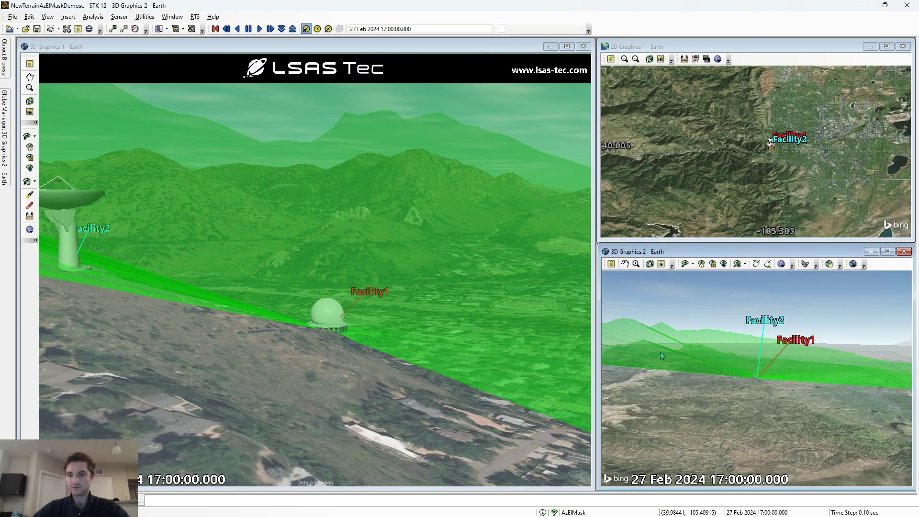
pyautogui.moveTo(335, 245); pyautogui.dragTo(378, 248)
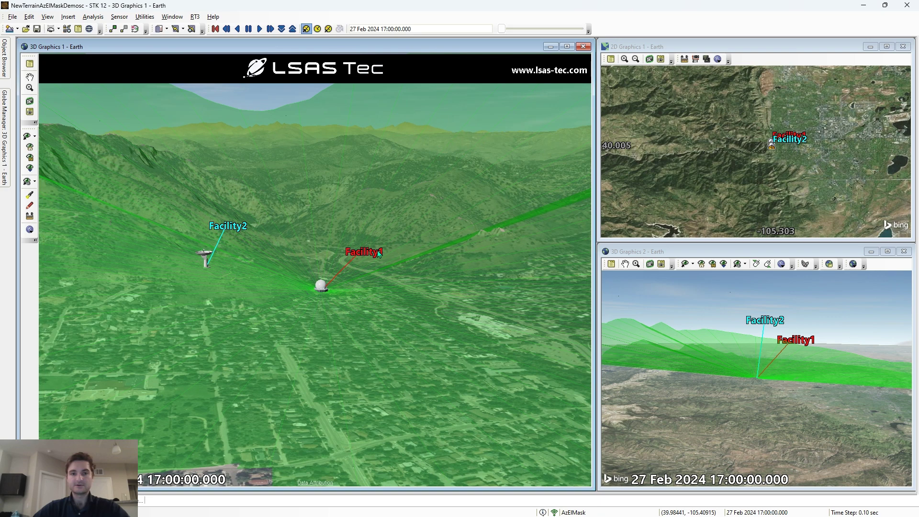
pyautogui.moveTo(5, 57)
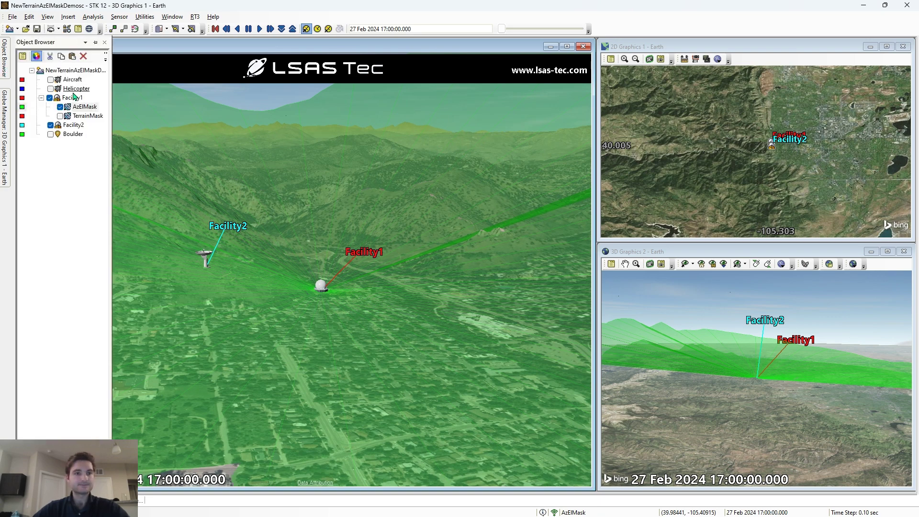
# - Display the Aircraft and zoom the main 3D view toward Facility1
pyautogui.click(50, 81)
pyautogui.moveTo(258, 187); pyautogui.dragTo(351, 168)
pyautogui.scroll(8, 319, 172)
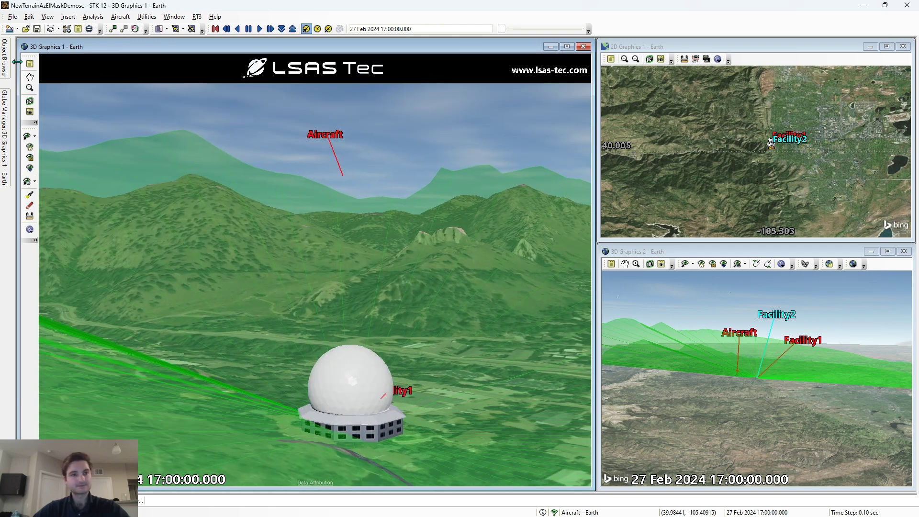
pyautogui.click(113, 30)
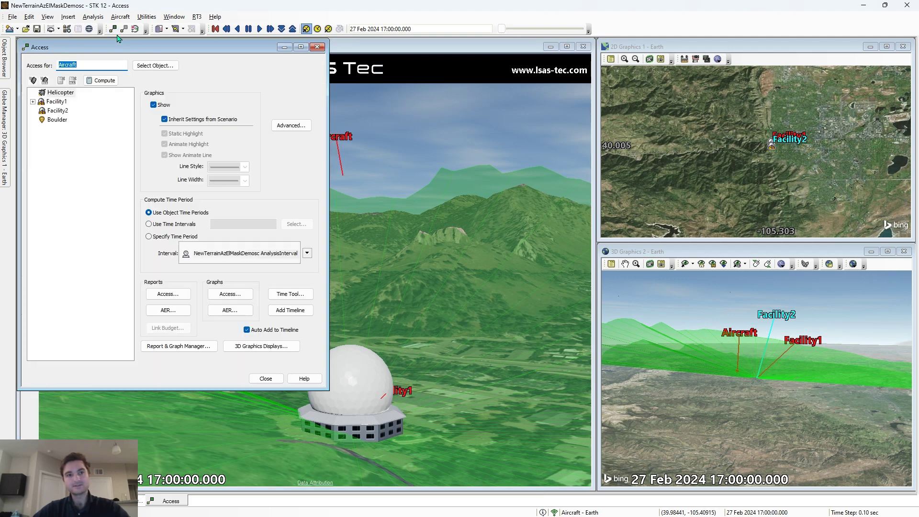
# - Compute access from Facility1/AzElMask to the Aircraft
pyautogui.click(155, 66)
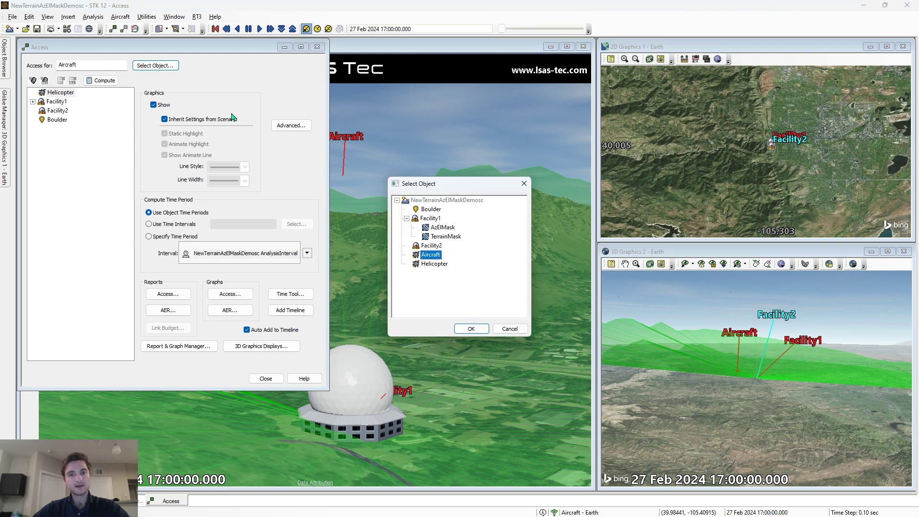
pyautogui.click(439, 228)
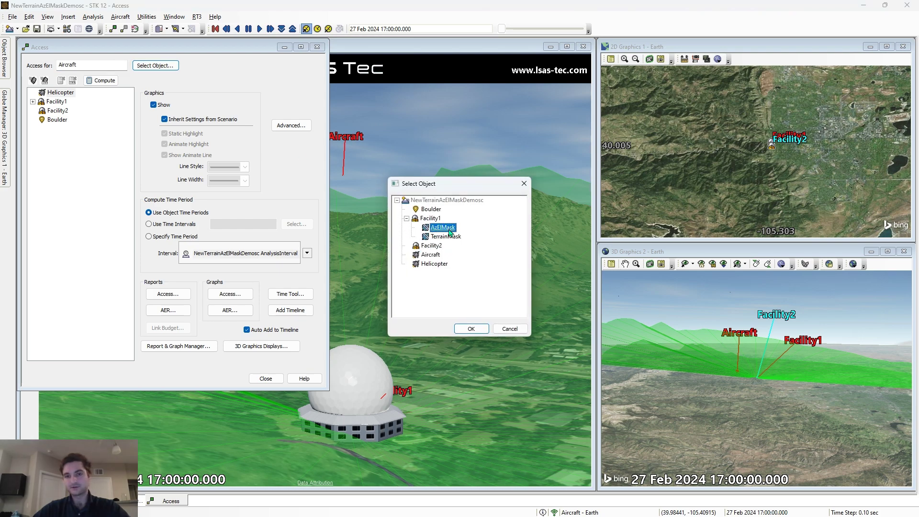
pyautogui.click(473, 328)
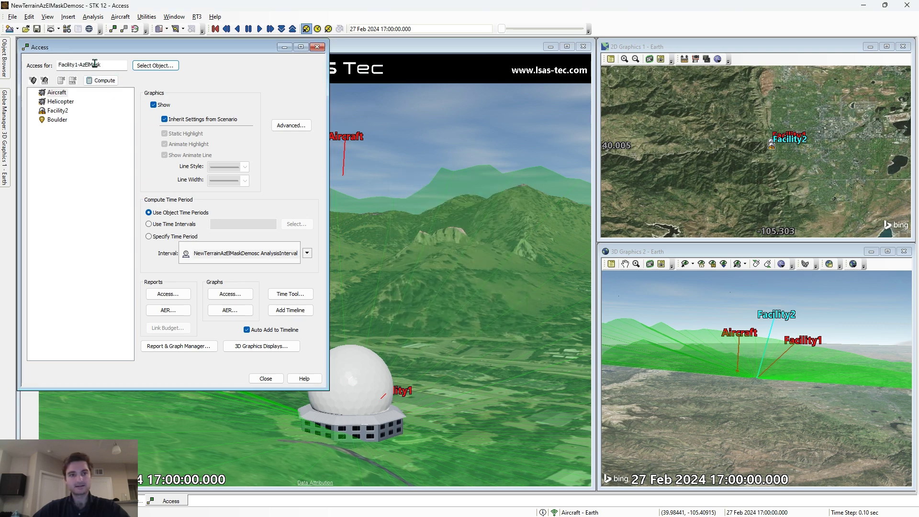
pyautogui.click(58, 95)
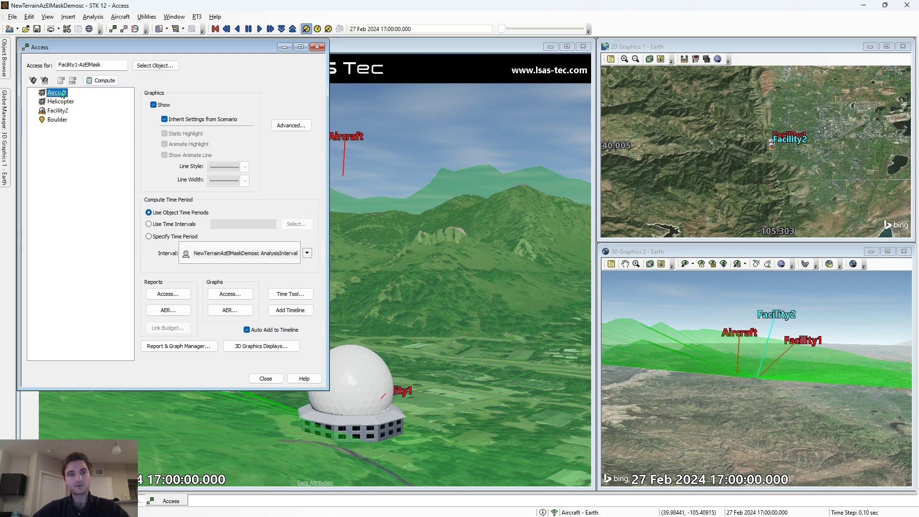
pyautogui.click(97, 82)
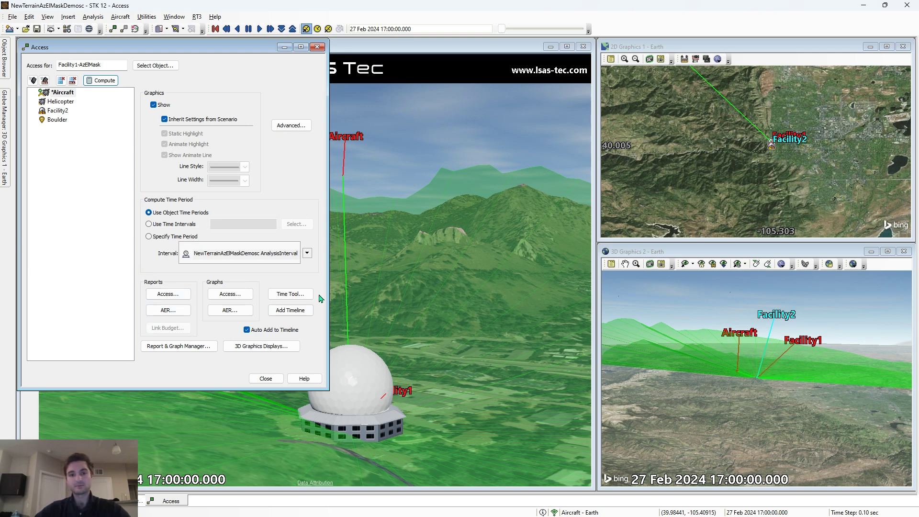
# - Review the access summary report of three intervals, then close it and the Access tool
pyautogui.click(168, 294)
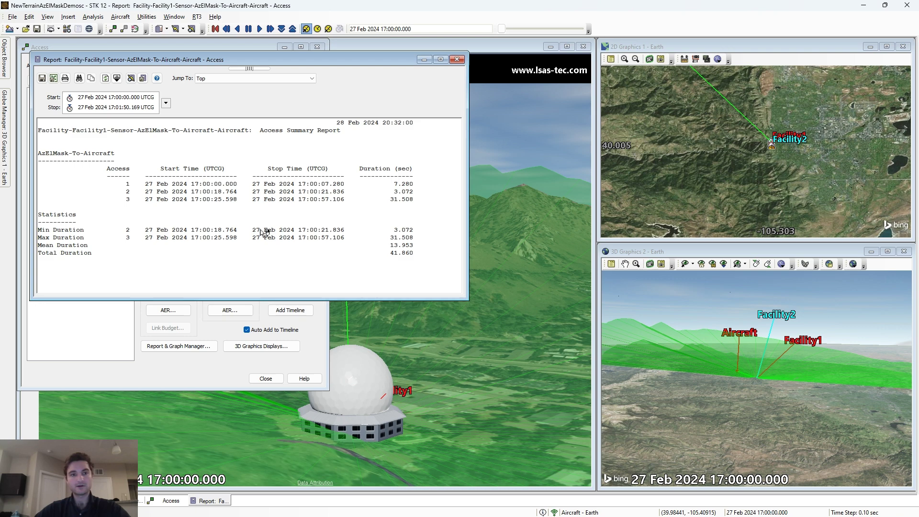
pyautogui.click(456, 60)
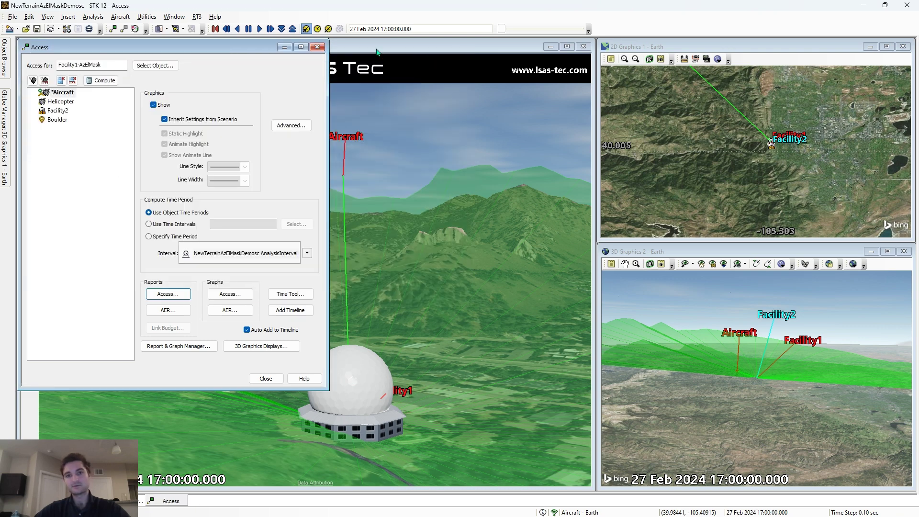
pyautogui.click(315, 47)
# - Start the animation and orbit the camera around Facility1's dome toward the Aircraft
pyautogui.moveTo(307, 157)
pyautogui.mouseDown()
pyautogui.moveTo(294, 151)
pyautogui.moveTo(308, 151)
pyautogui.mouseUp()
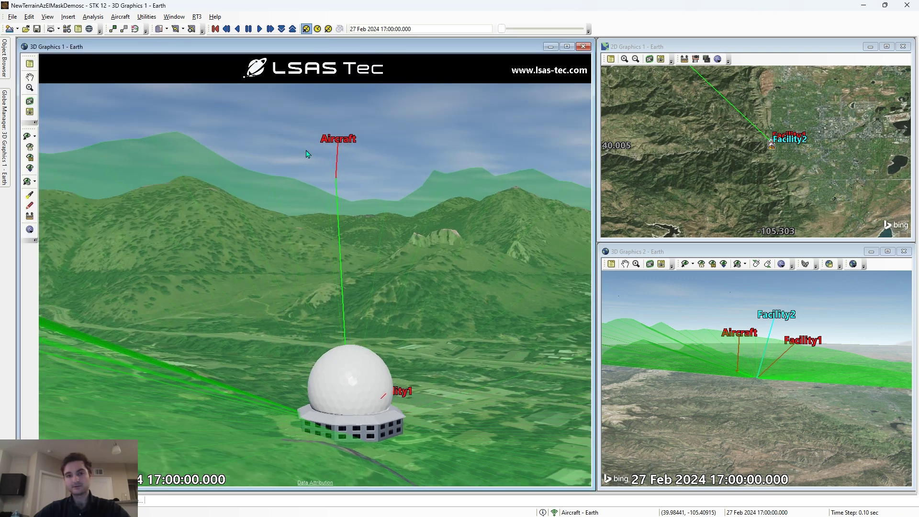
pyautogui.click(260, 29)
pyautogui.moveTo(323, 165); pyautogui.dragTo(386, 252)
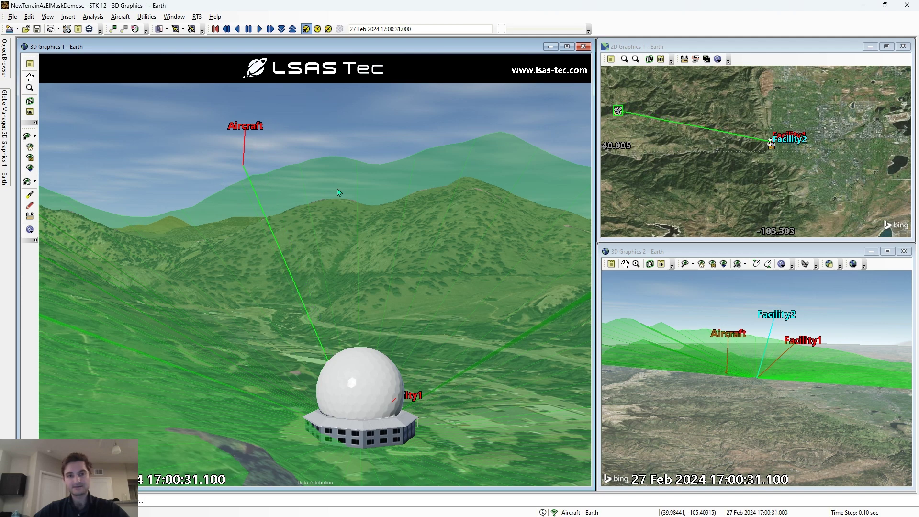
pyautogui.moveTo(340, 185); pyautogui.dragTo(341, 192)
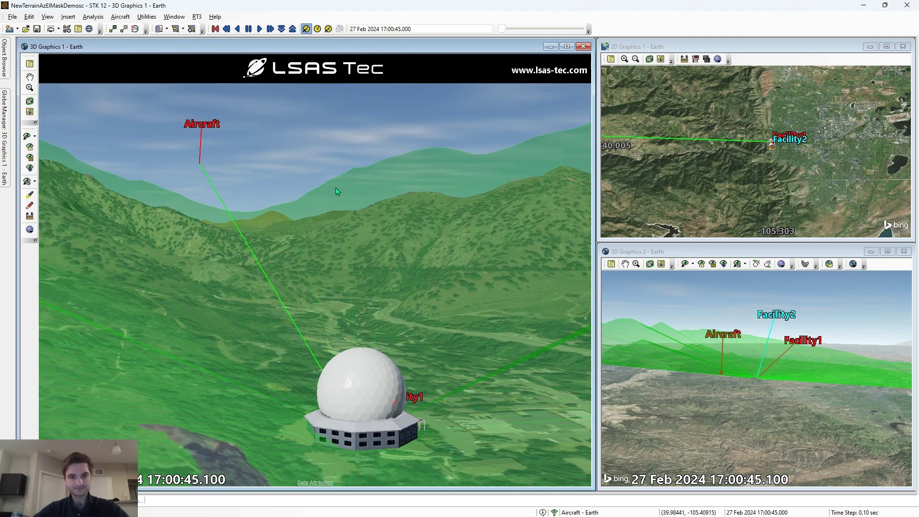
pyautogui.moveTo(341, 191); pyautogui.dragTo(338, 179)
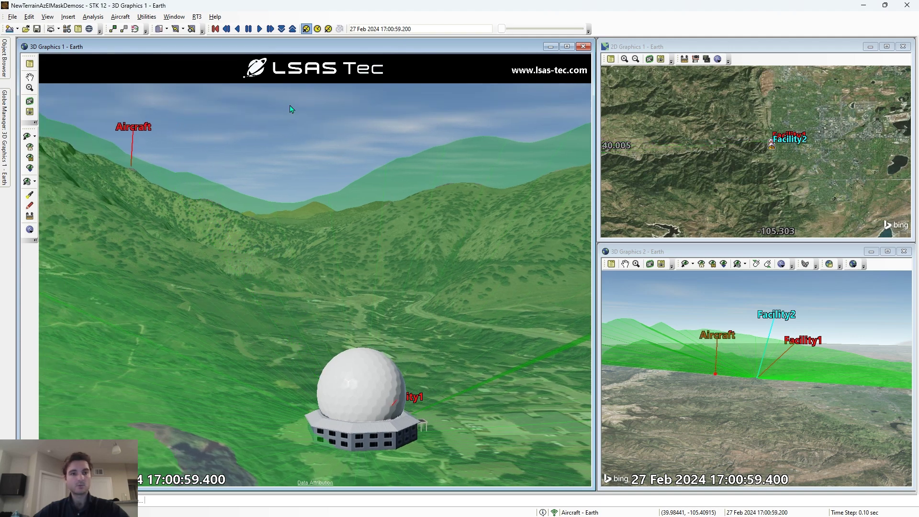
pyautogui.moveTo(243, 186); pyautogui.dragTo(450, 124)
pyautogui.moveTo(340, 129); pyautogui.dragTo(247, 188)
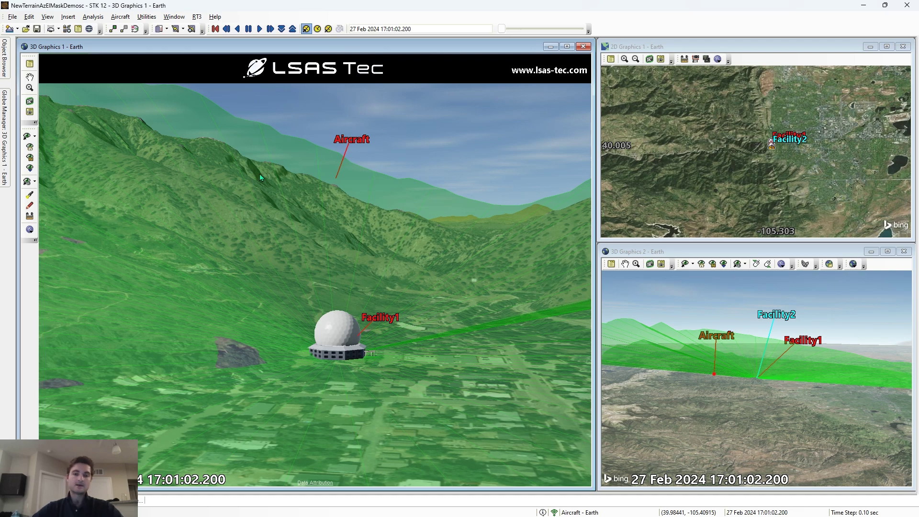
pyautogui.moveTo(263, 171); pyautogui.dragTo(263, 238)
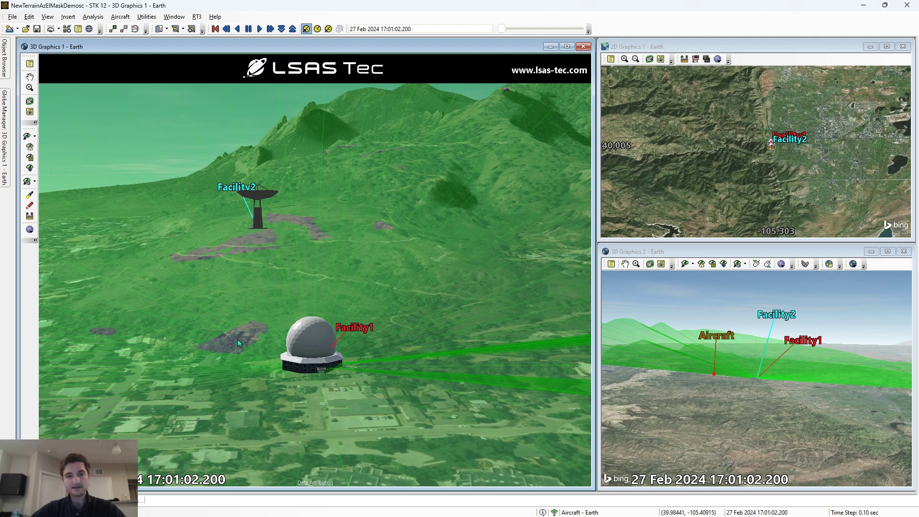
# - Rotate the view to show Facility2, the Aircraft and both facilities together
pyautogui.moveTo(255, 243); pyautogui.dragTo(360, 186)
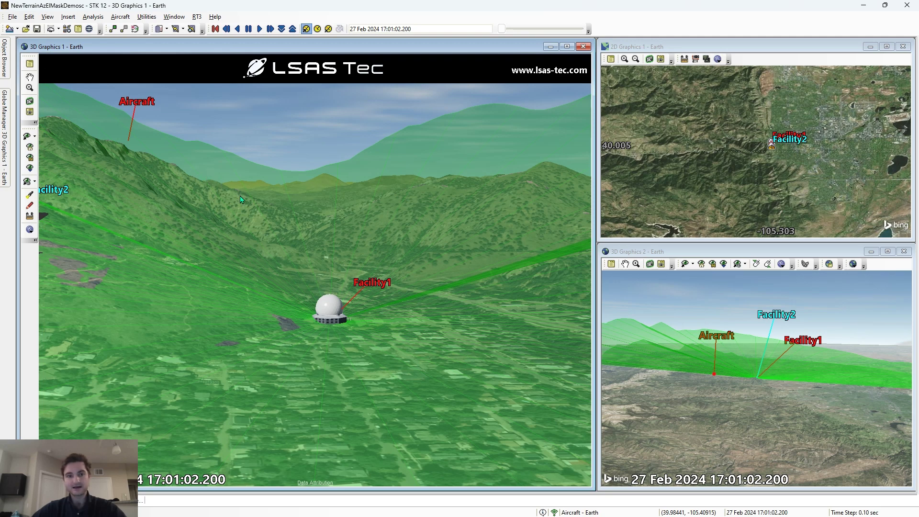
pyautogui.moveTo(266, 198); pyautogui.dragTo(392, 185)
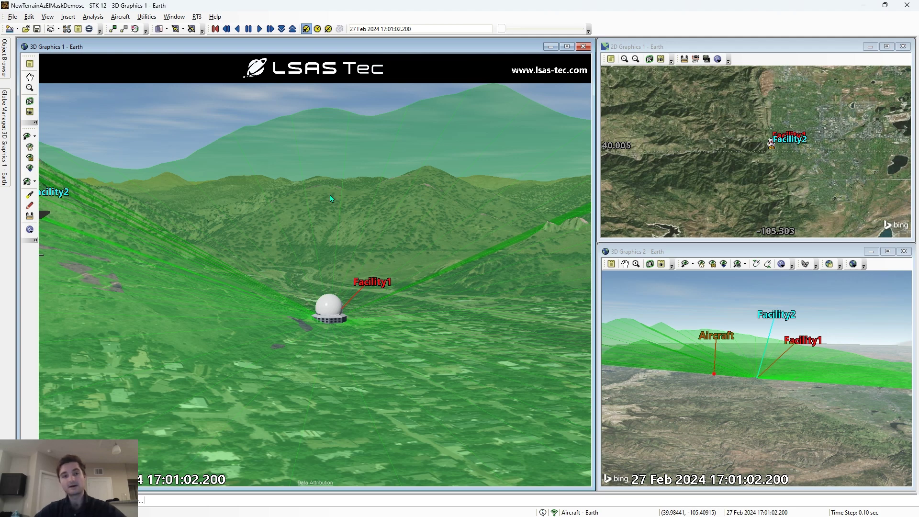
pyautogui.click(122, 29)
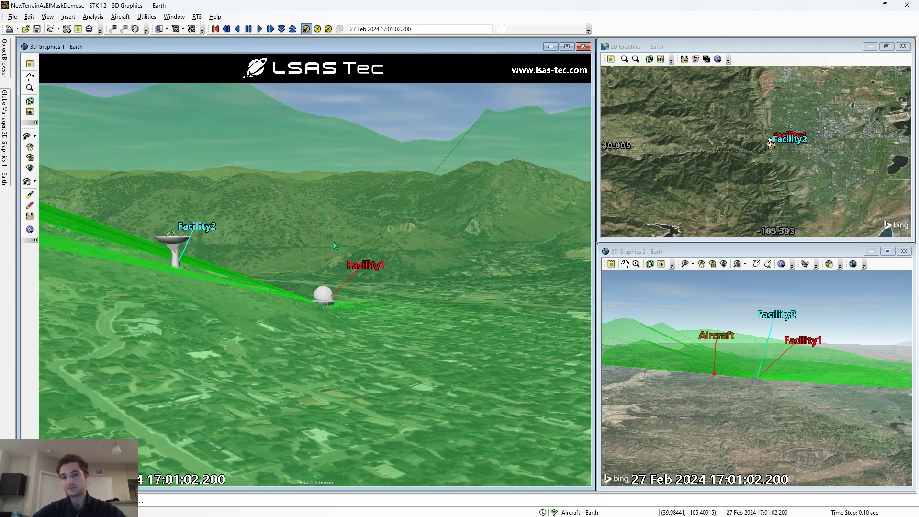
pyautogui.moveTo(334, 246); pyautogui.dragTo(351, 222)
# - Hide the AzElMask sensor's green mask and show the TerrainMask sensor's red mask
pyautogui.moveTo(10, 56)
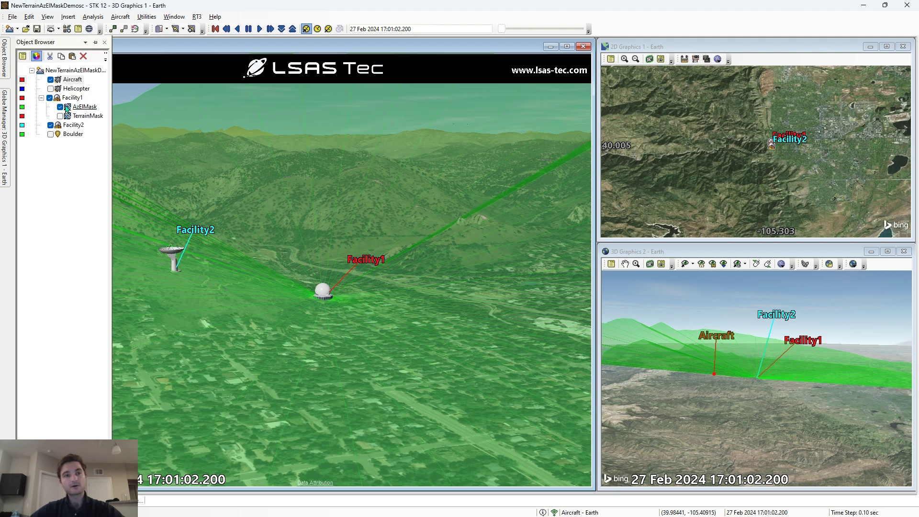
pyautogui.click(59, 107)
pyautogui.click(60, 115)
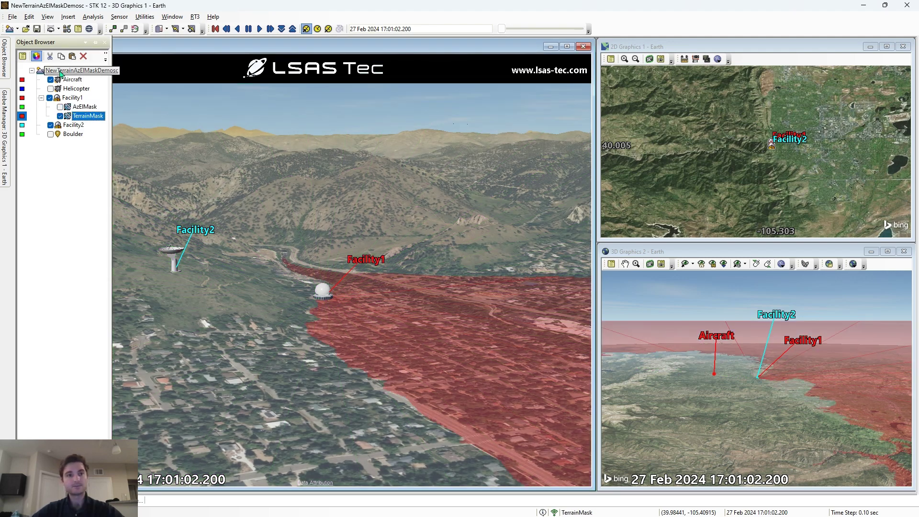
# - Enable Line-Of-Sight Terrain Mask in the scenario's Basic Terrain properties and apply it
pyautogui.click(74, 72)
pyautogui.rightClick(71, 72)
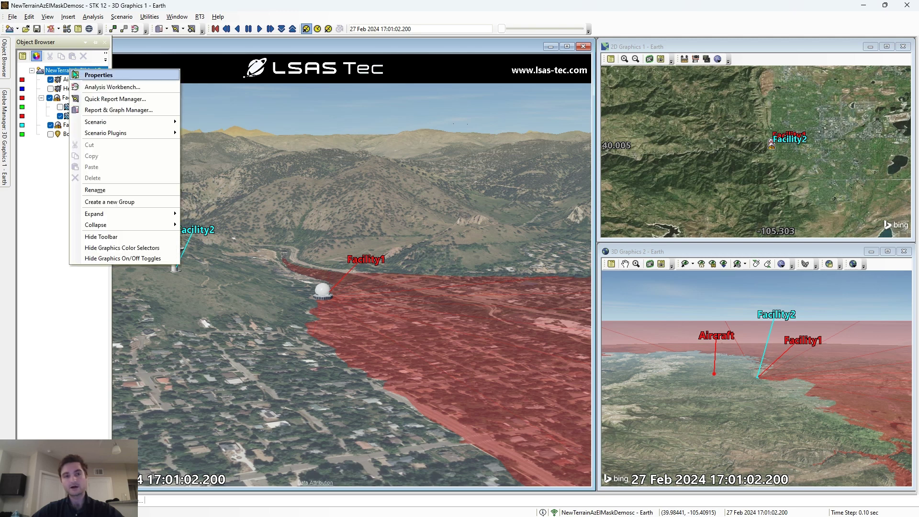
pyautogui.click(99, 75)
pyautogui.click(367, 181)
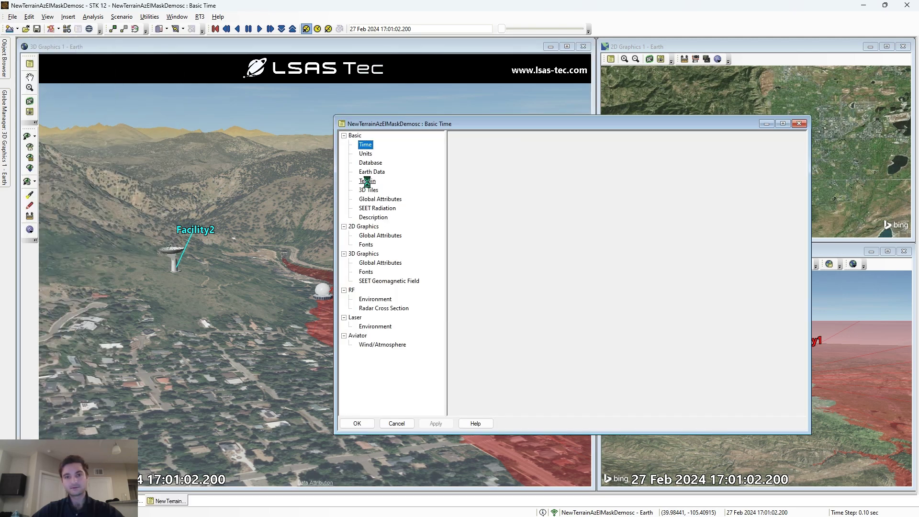
pyautogui.click(689, 185)
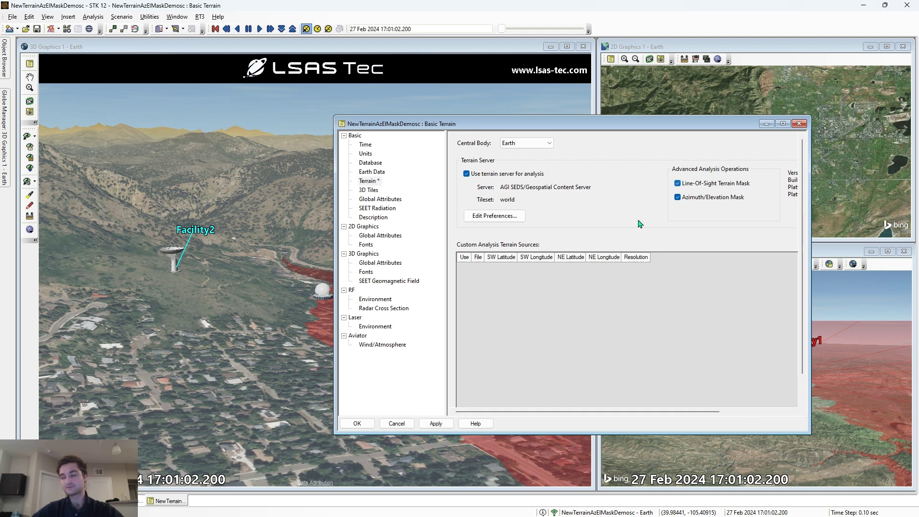
pyautogui.click(437, 424)
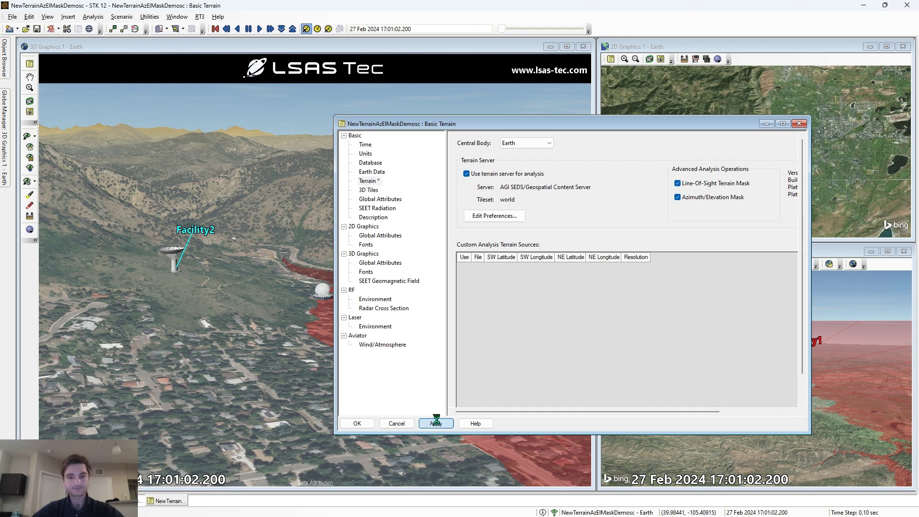
pyautogui.click(389, 426)
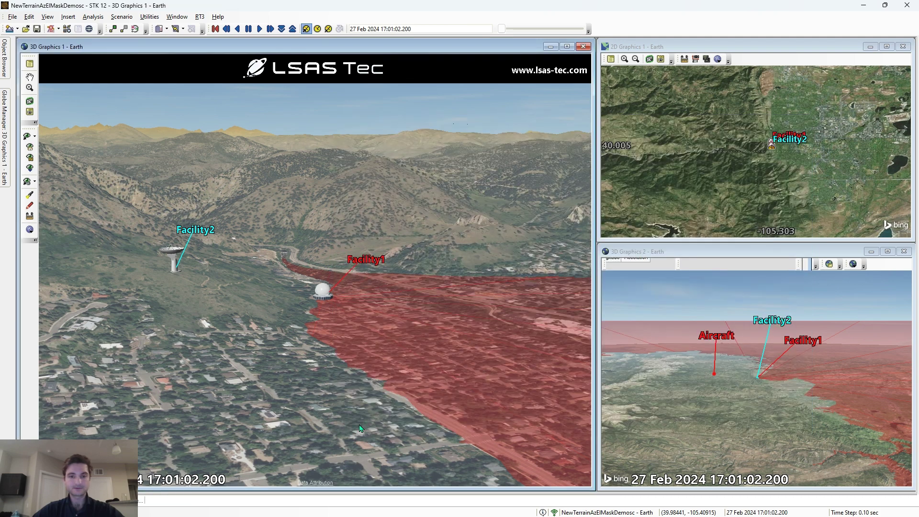
# - Check Terrain Mask Use in the TerrainMask sensor's Basic constraints and apply it
pyautogui.moveTo(7, 67)
pyautogui.click(85, 118)
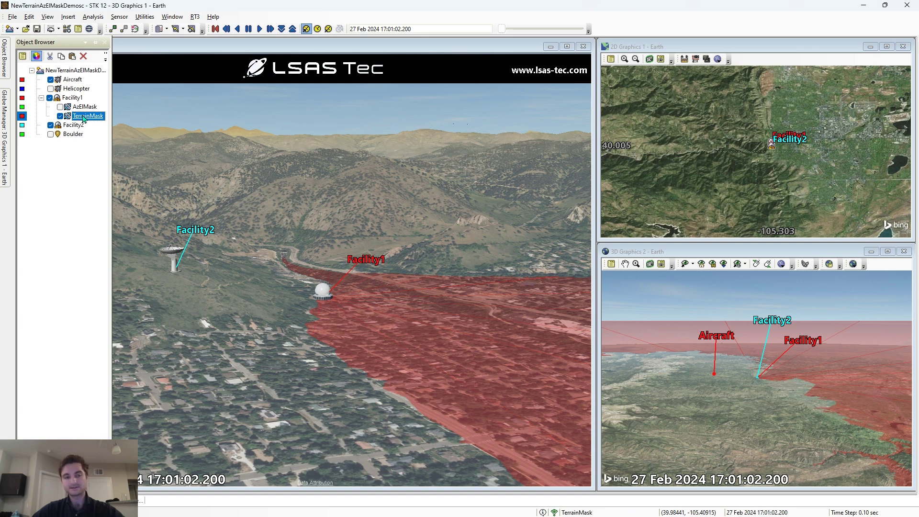
pyautogui.rightClick(84, 119)
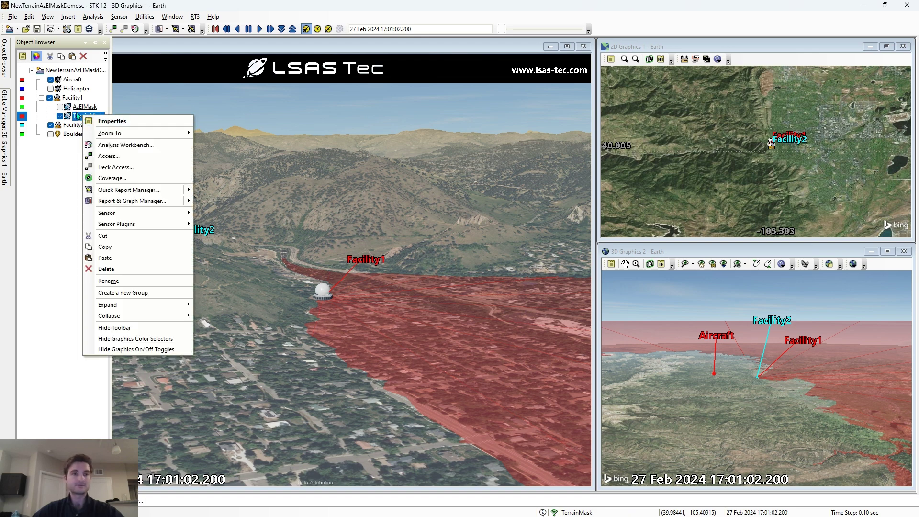
pyautogui.click(75, 119)
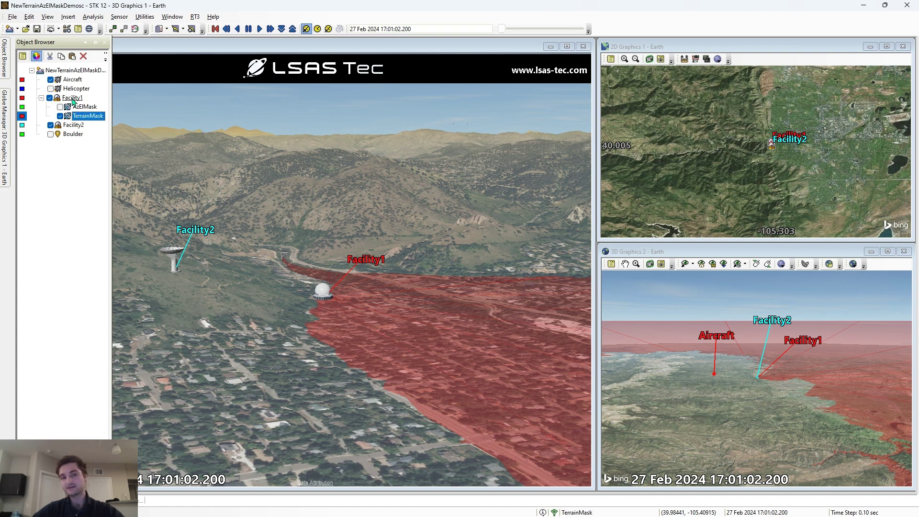
pyautogui.rightClick(90, 121)
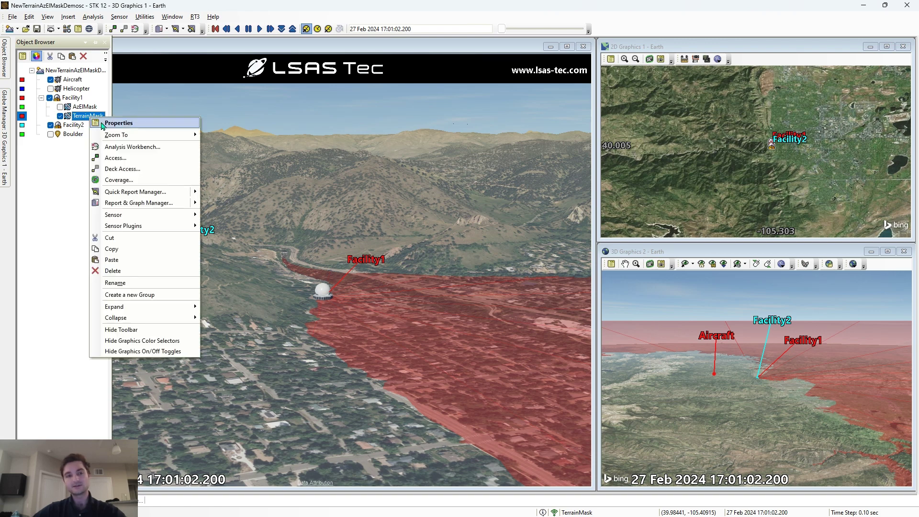
pyautogui.click(101, 123)
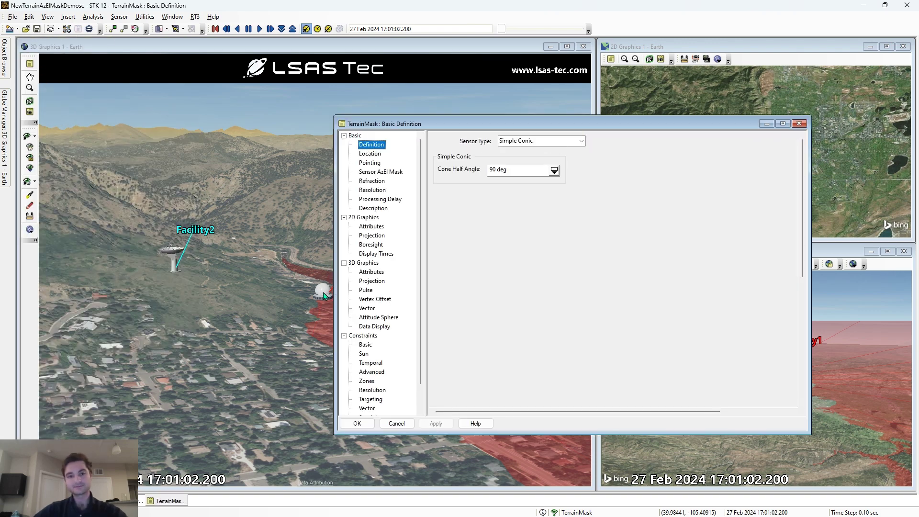
pyautogui.click(364, 345)
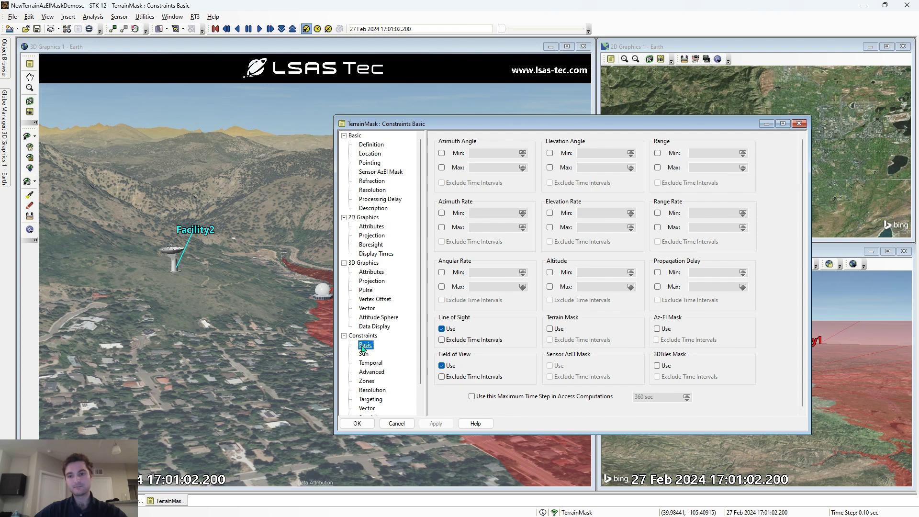
pyautogui.click(550, 330)
pyautogui.click(437, 424)
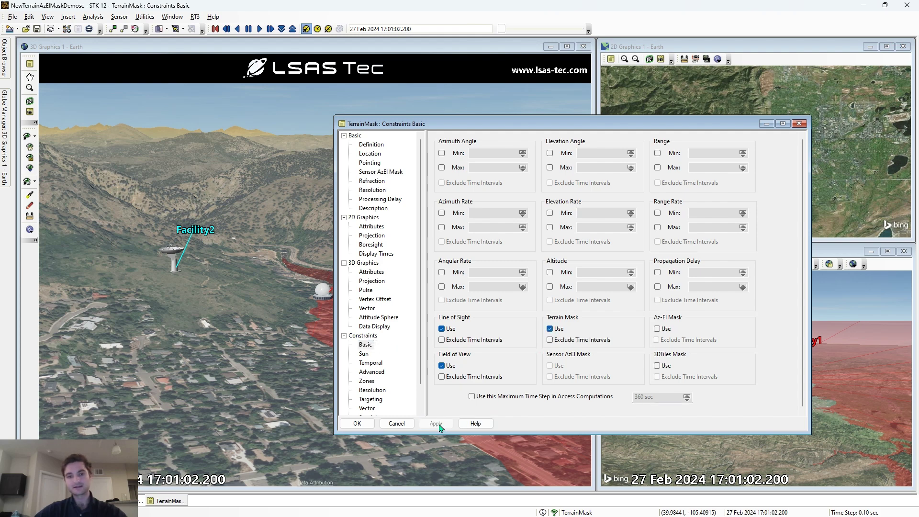
pyautogui.click(357, 424)
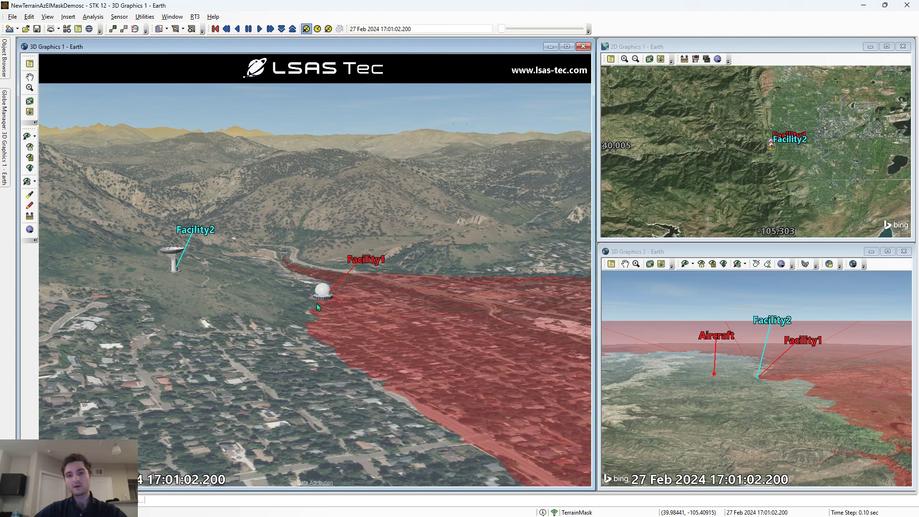
pyautogui.click(3, 62)
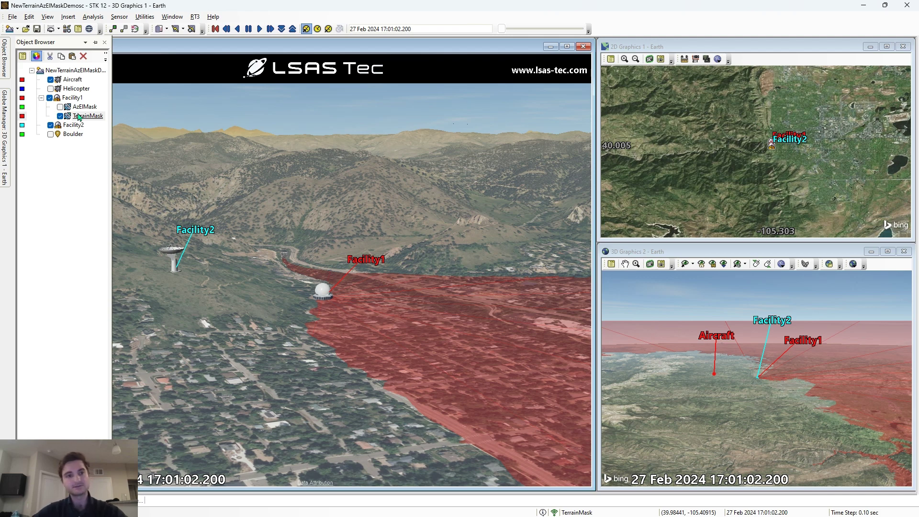
# - Open the Access tool with Facility1-TerrainMask as the access source
pyautogui.click(114, 29)
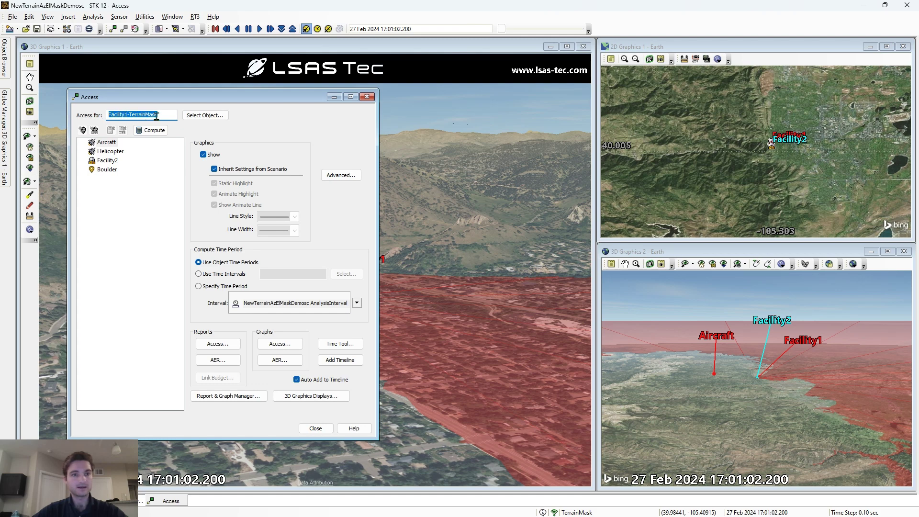
# - Compute access from Facility1-TerrainMask to the Aircraft, then close the Access window
pyautogui.click(205, 115)
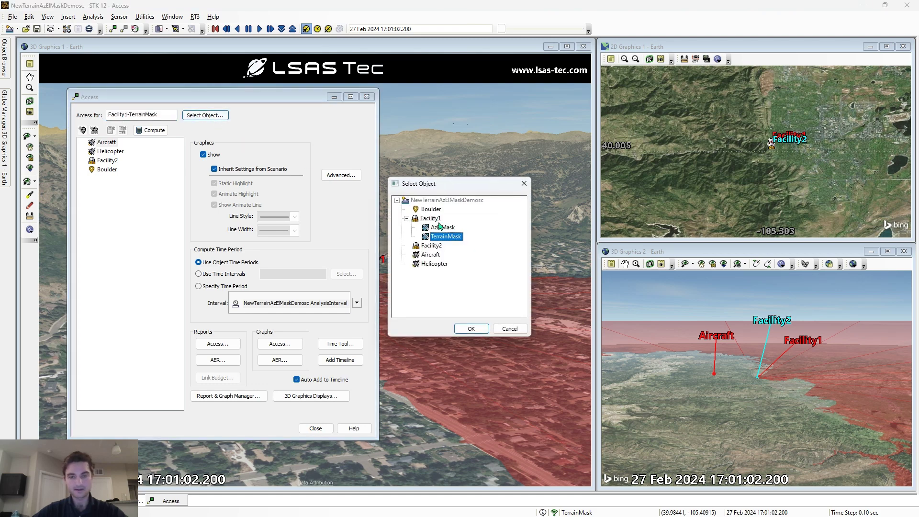
pyautogui.click(471, 328)
pyautogui.click(106, 142)
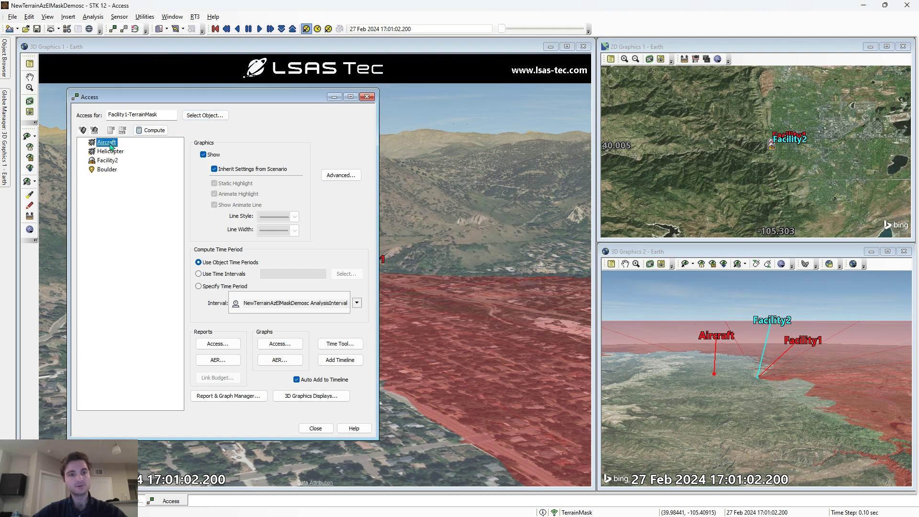
pyautogui.click(155, 133)
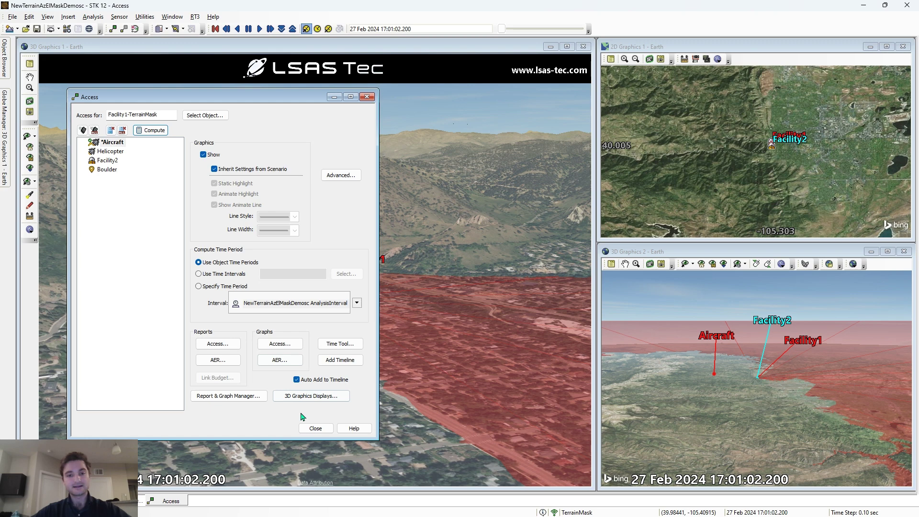
pyautogui.click(313, 428)
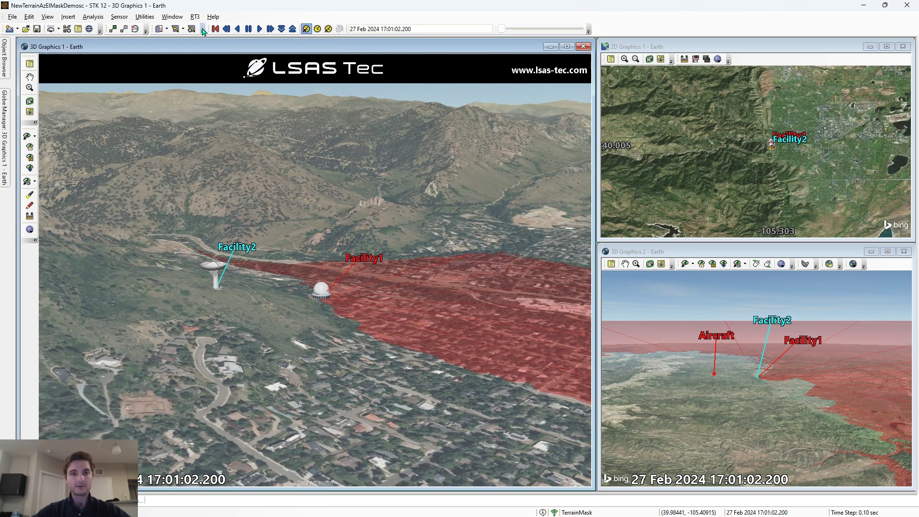
# - Reset and play the animation while orbiting over both facilities, then hide the TerrainMask mask
pyautogui.click(215, 29)
pyautogui.moveTo(328, 208); pyautogui.dragTo(349, 194)
pyautogui.click(259, 29)
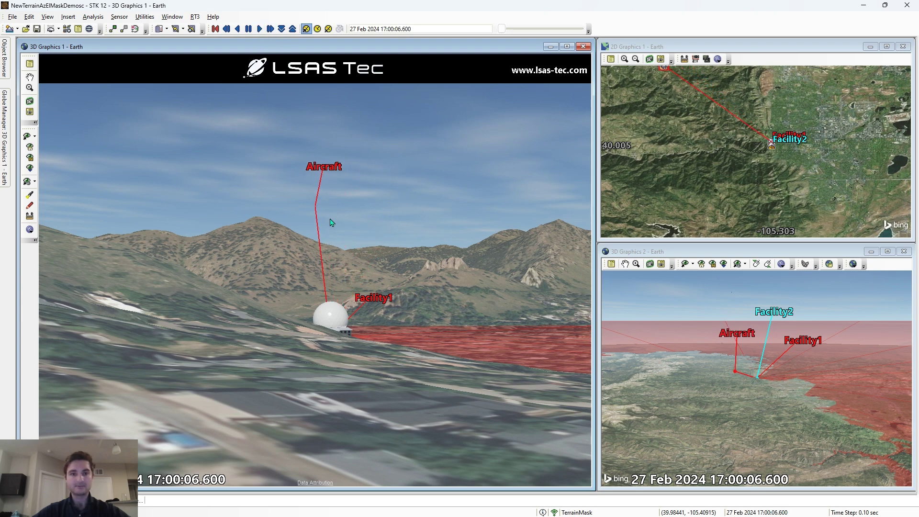
pyautogui.moveTo(345, 230)
pyautogui.mouseDown()
pyautogui.moveTo(308, 222)
pyautogui.moveTo(349, 232)
pyautogui.mouseUp()
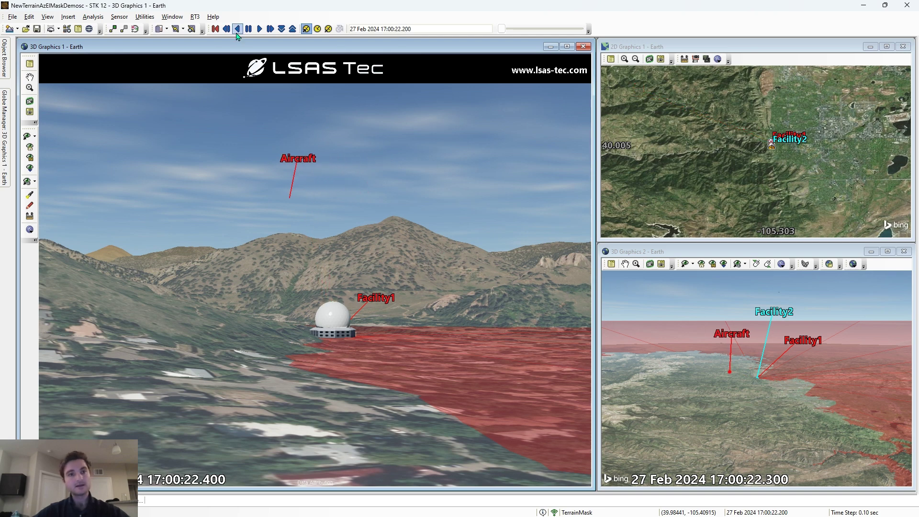
pyautogui.moveTo(282, 161); pyautogui.dragTo(311, 154)
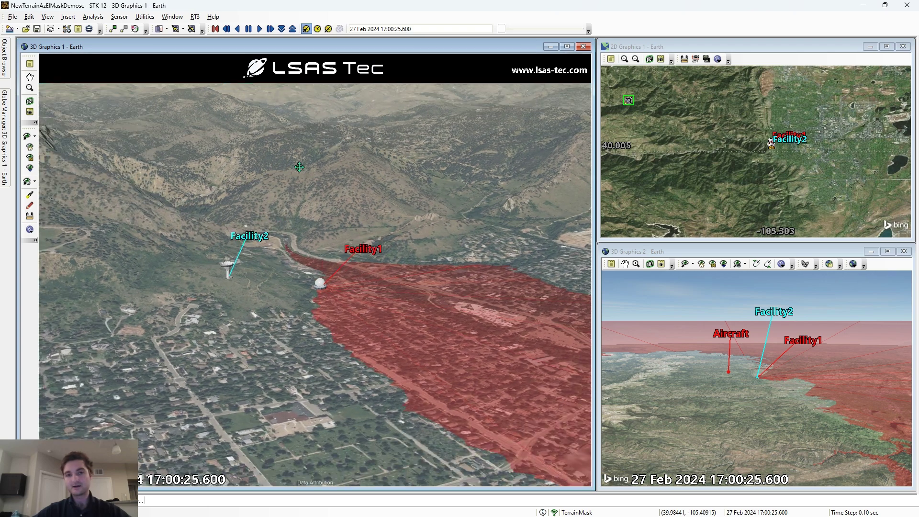
pyautogui.scroll(-2, 310, 160)
pyautogui.moveTo(316, 199); pyautogui.dragTo(276, 200)
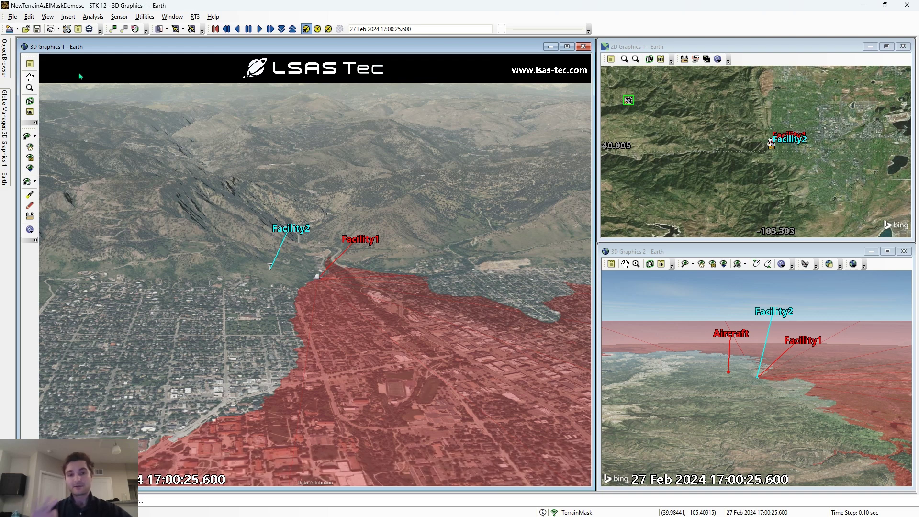
pyautogui.click(4, 57)
pyautogui.click(61, 116)
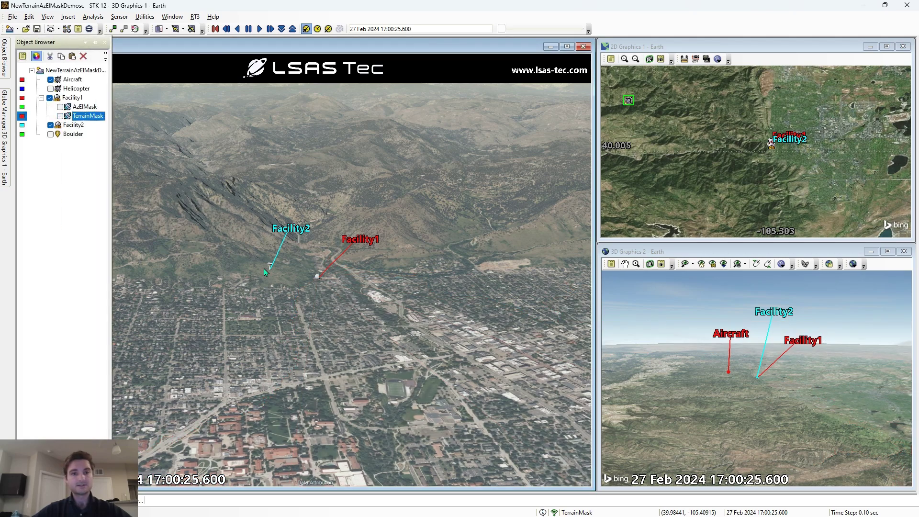
# - Display the AzElMask green mask, tilt the view around Facility1, and select AzElMask then Facility1
pyautogui.scroll(-5, 265, 272)
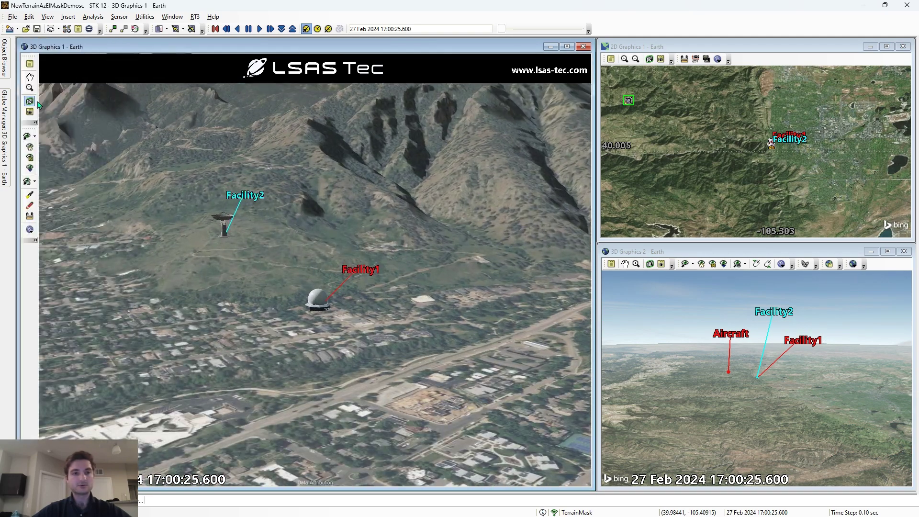
pyautogui.click(4, 57)
pyautogui.click(60, 107)
pyautogui.moveTo(381, 308); pyautogui.dragTo(434, 254)
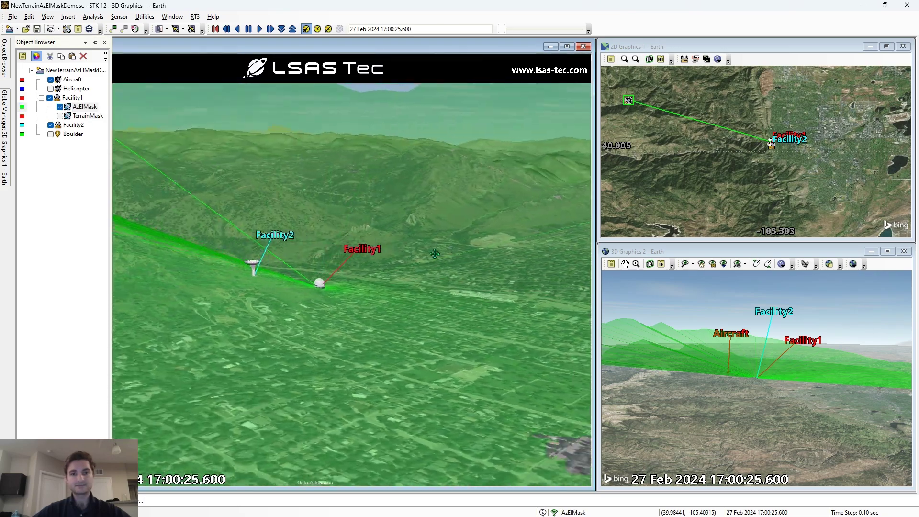
pyautogui.scroll(-8, 434, 254)
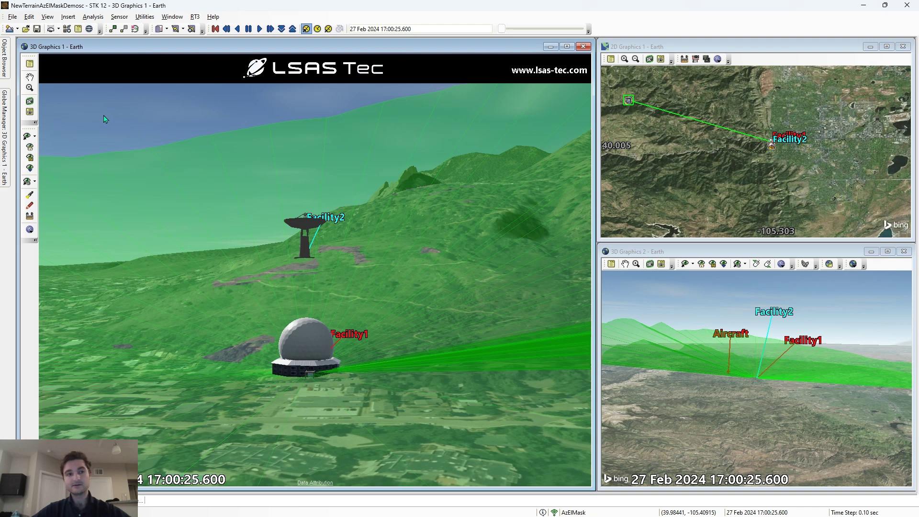
pyautogui.click(3, 66)
pyautogui.click(77, 107)
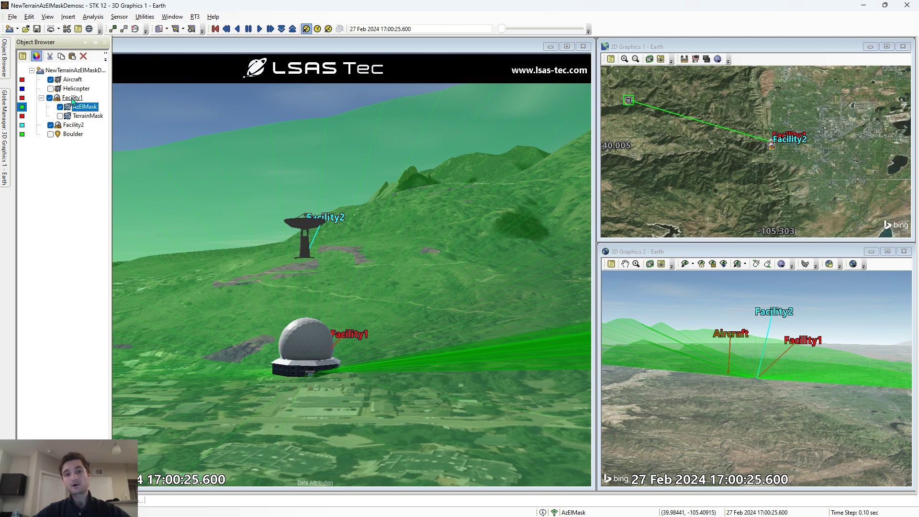
pyautogui.click(72, 99)
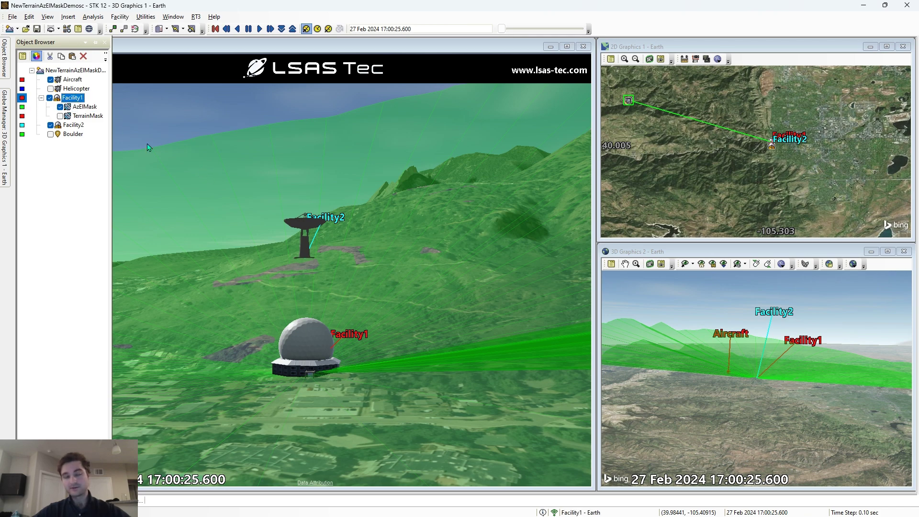
# - Accept Facility1's AzElMask property settings with OK
pyautogui.rightClick(75, 98)
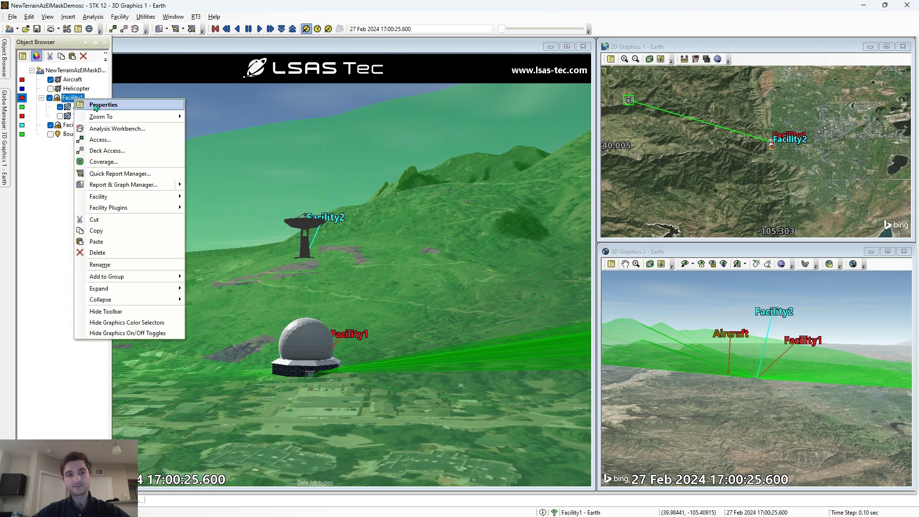
pyautogui.click(96, 104)
pyautogui.click(371, 153)
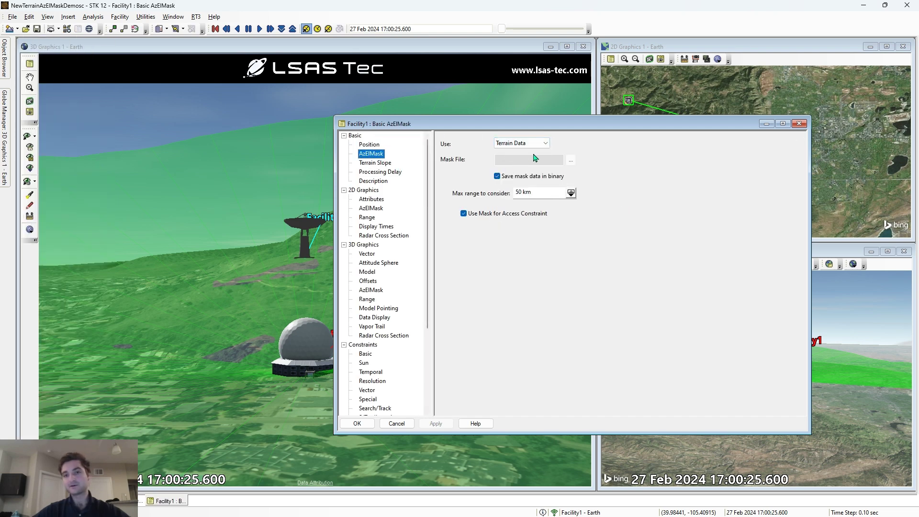
pyautogui.click(357, 423)
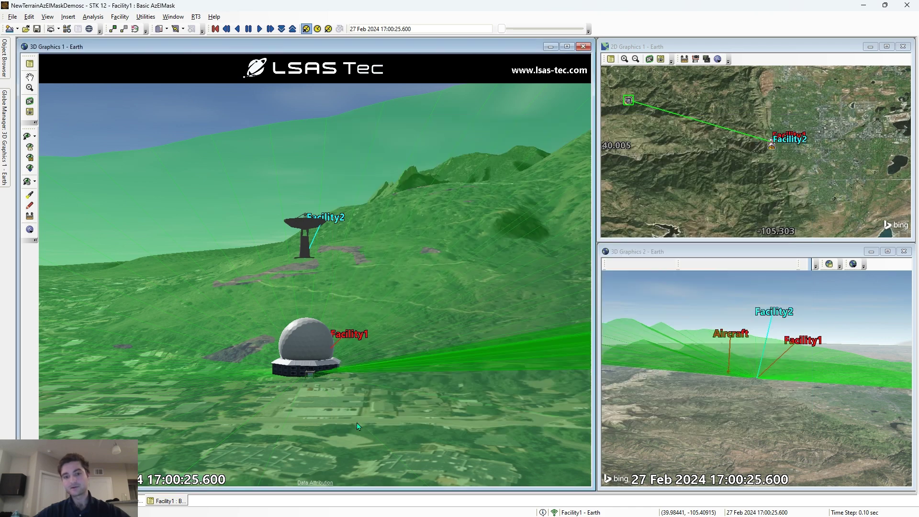
# - Check that the AzElMask sensor's Sensor AzEl Mask Use is None, closing without changes
pyautogui.moveTo(5, 60)
pyautogui.click(86, 109)
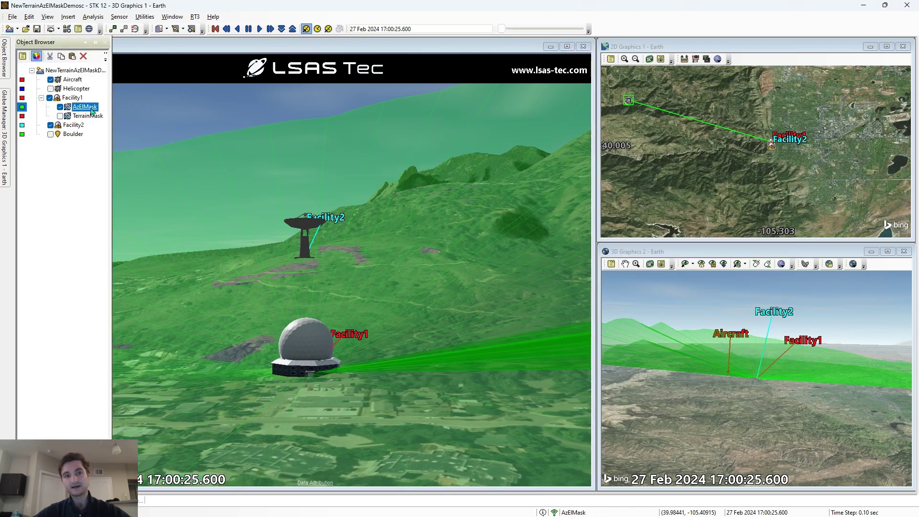
pyautogui.rightClick(91, 109)
pyautogui.click(103, 114)
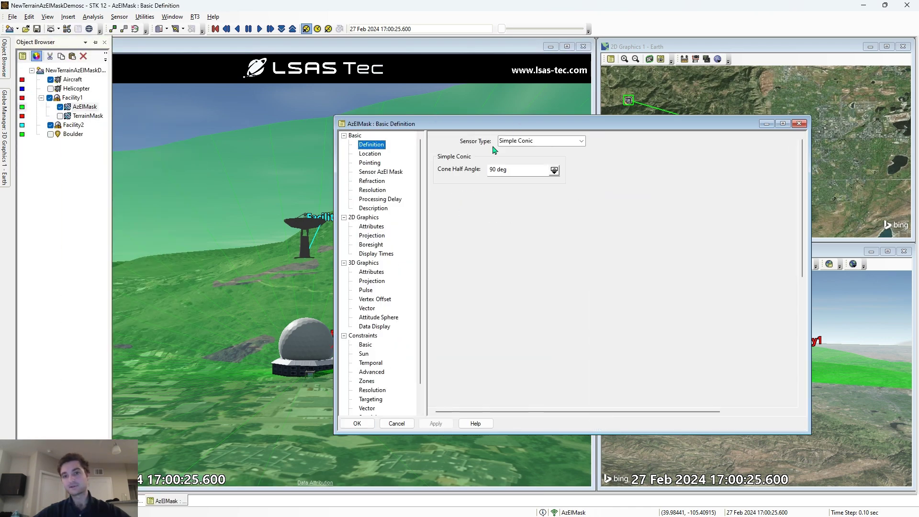
pyautogui.click(373, 172)
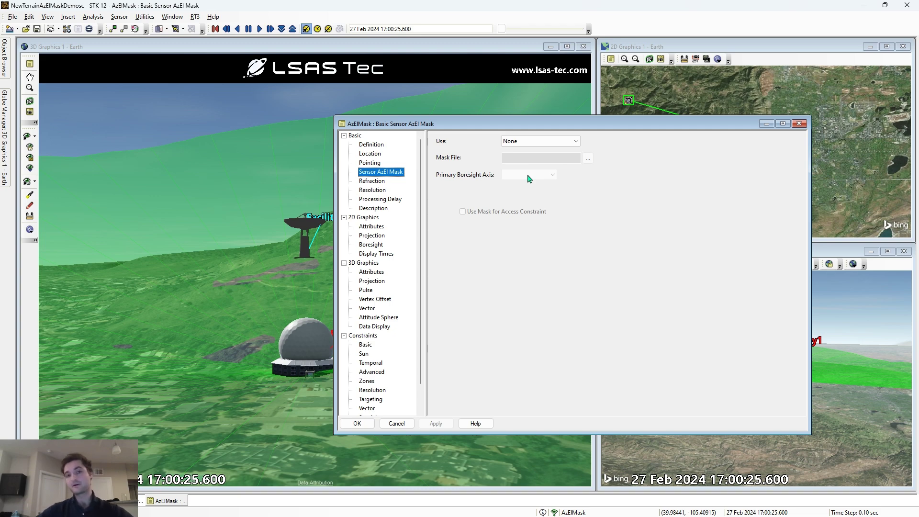
pyautogui.click(357, 423)
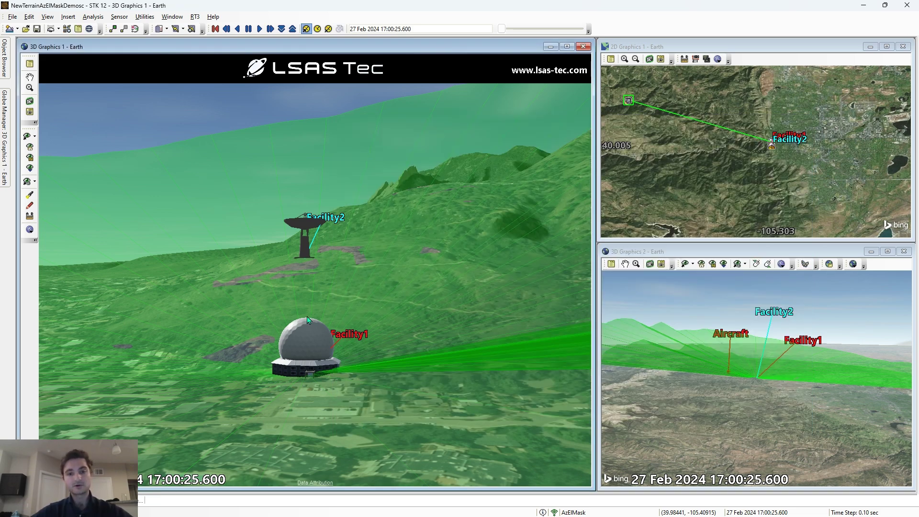
# - Orbit the view and reselect the AzElMask sensor, cancelling an accidental rename
pyautogui.moveTo(294, 287); pyautogui.dragTo(266, 241)
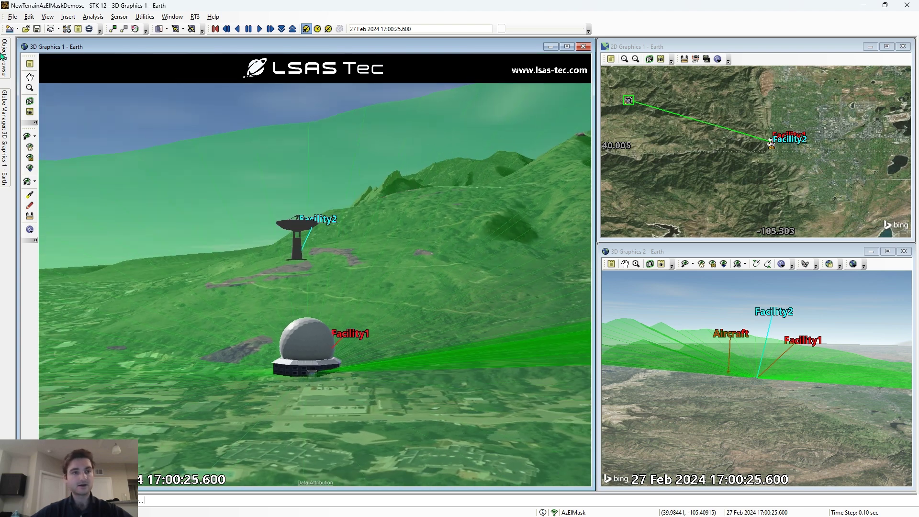
pyautogui.moveTo(3, 56)
pyautogui.click(83, 107)
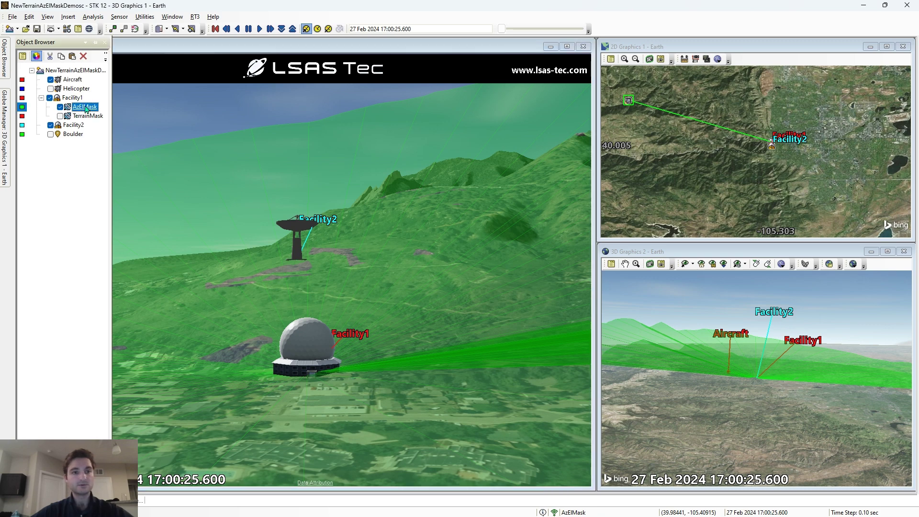
pyautogui.press('Escape')
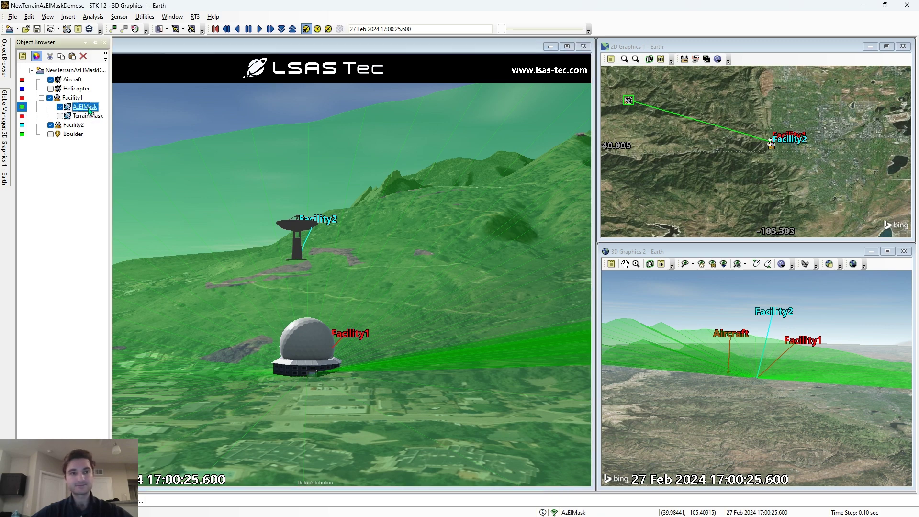
# - In the AzElMask sensor's AzEl Mask tool, select Facility2 as obscuring object and apply Window Dim 800
pyautogui.rightClick(89, 111)
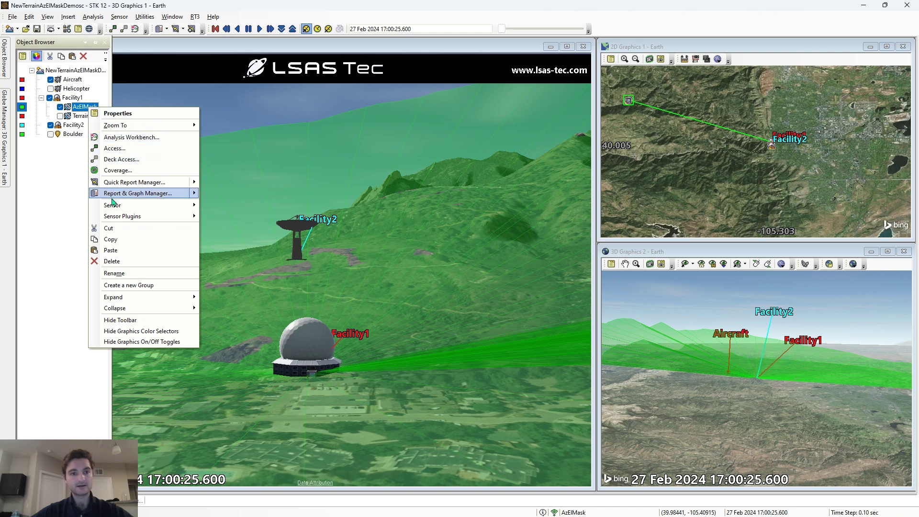
pyautogui.moveTo(117, 205)
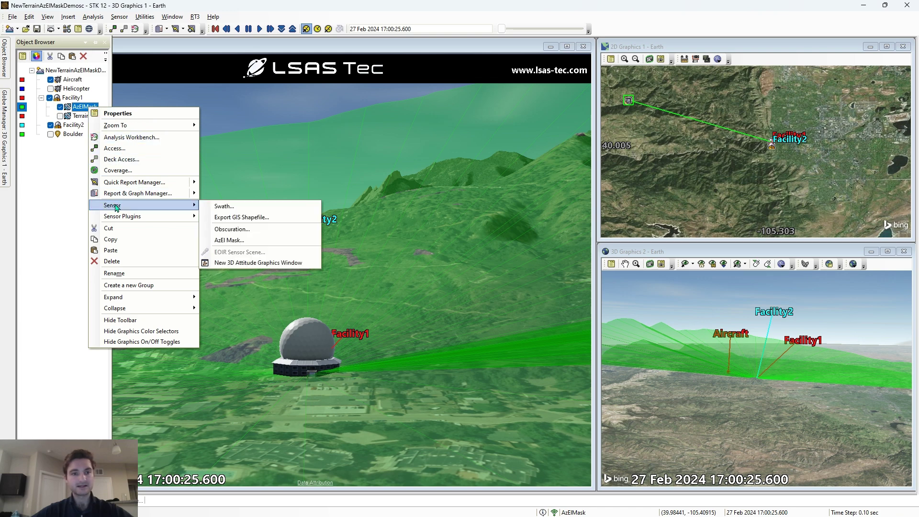
pyautogui.click(233, 242)
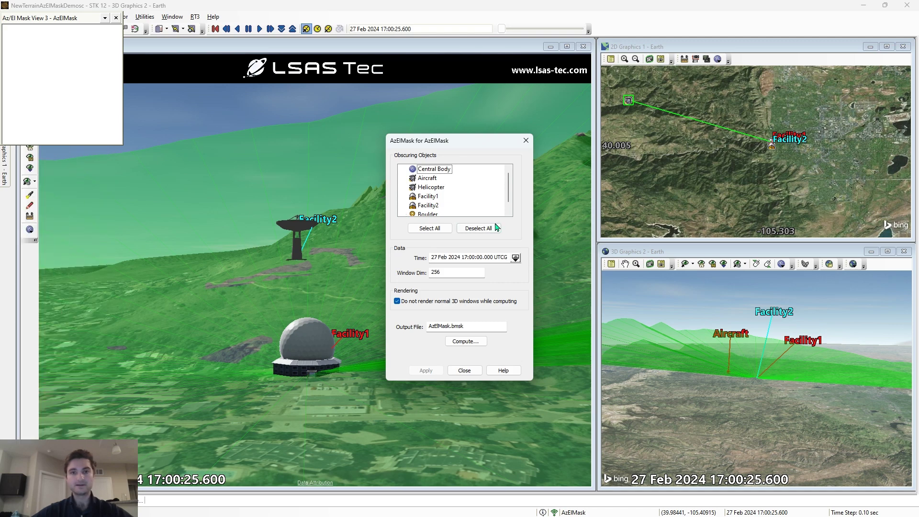
pyautogui.scroll(-1, 444, 187)
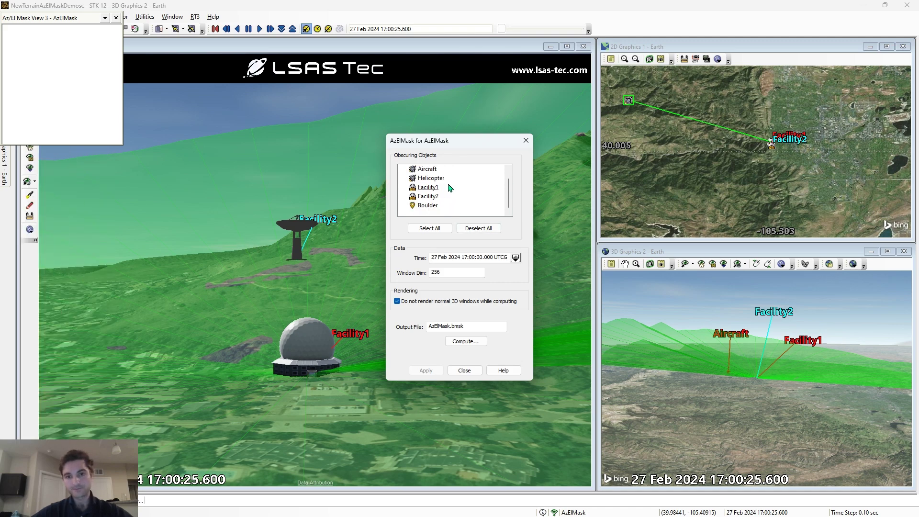
pyautogui.scroll(1, 450, 188)
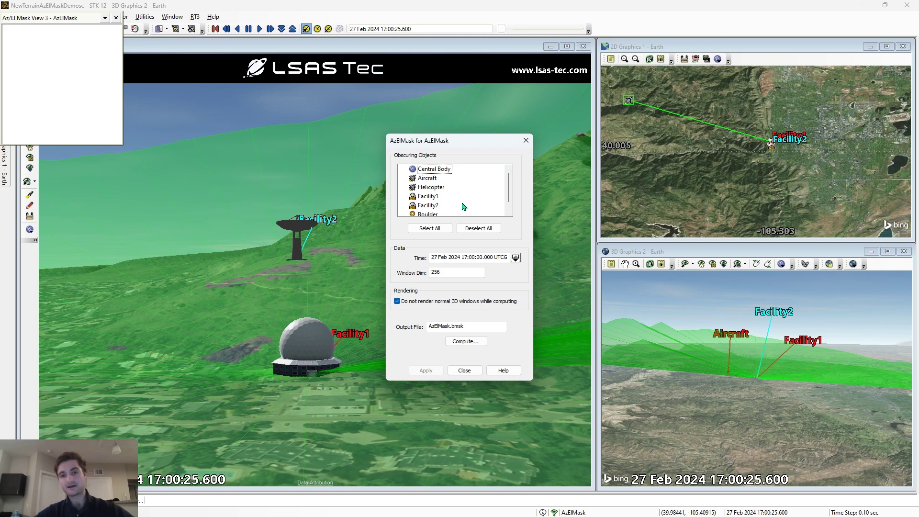
pyautogui.click(429, 206)
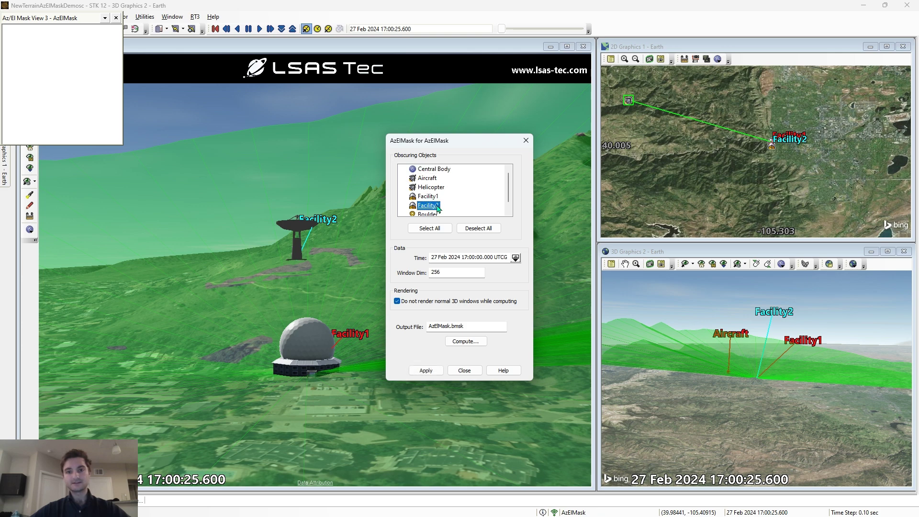
pyautogui.doubleClick(454, 272)
pyautogui.write('800')
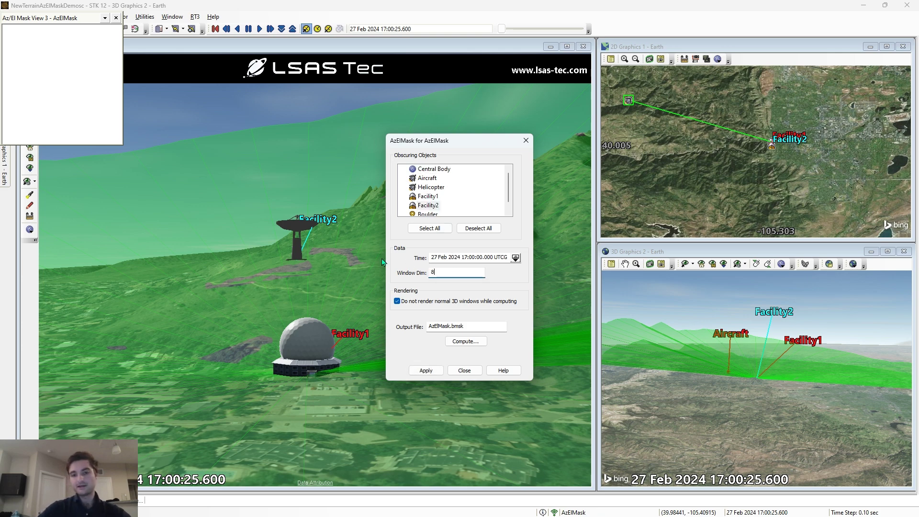
pyautogui.click(428, 373)
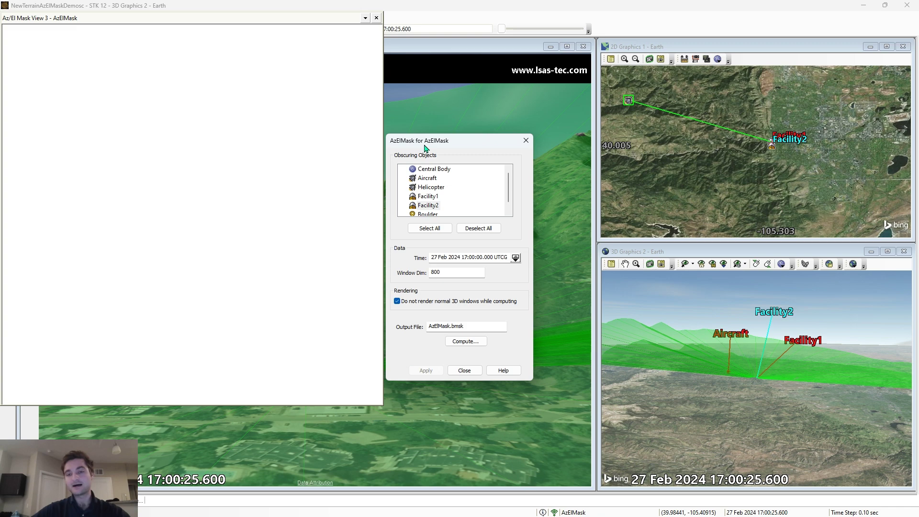
# - Compute the mask, save it as AzElMask.bmsk, and close the Az/El Mask View
pyautogui.moveTo(422, 139); pyautogui.dragTo(499, 132)
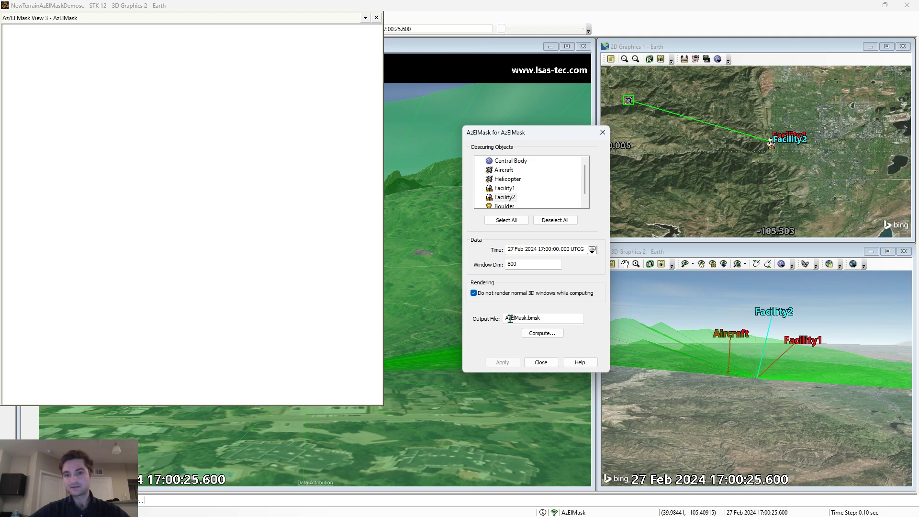
pyautogui.click(538, 334)
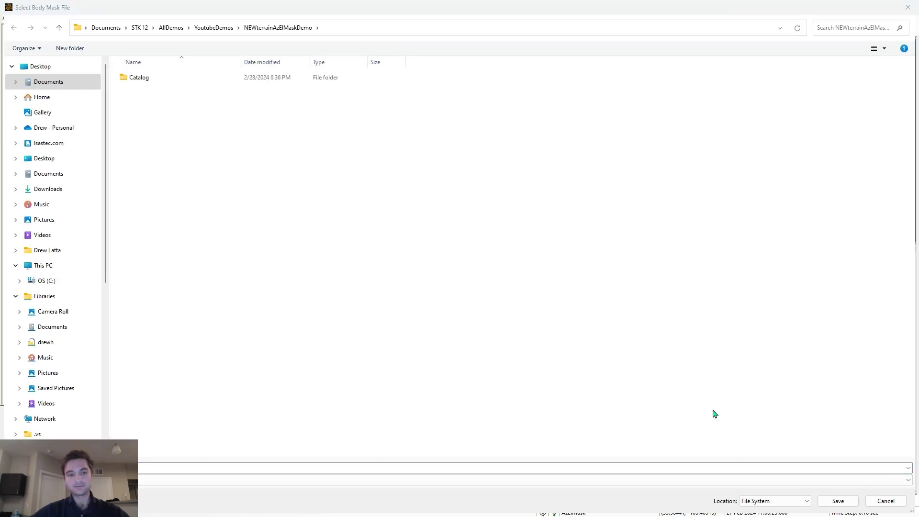
pyautogui.click(838, 501)
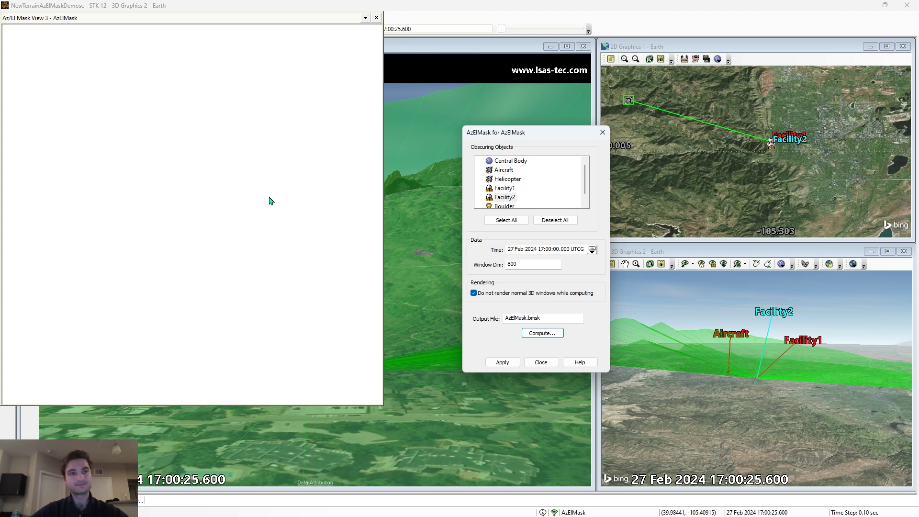
pyautogui.click(372, 20)
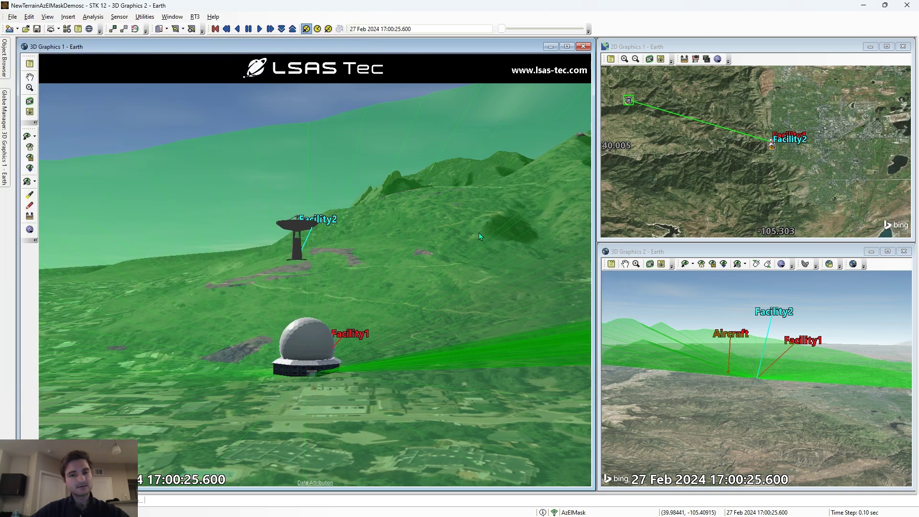
# - Set the AzElMask sensor's Sensor AzEl Mask Use to MaskFile
pyautogui.click(4, 57)
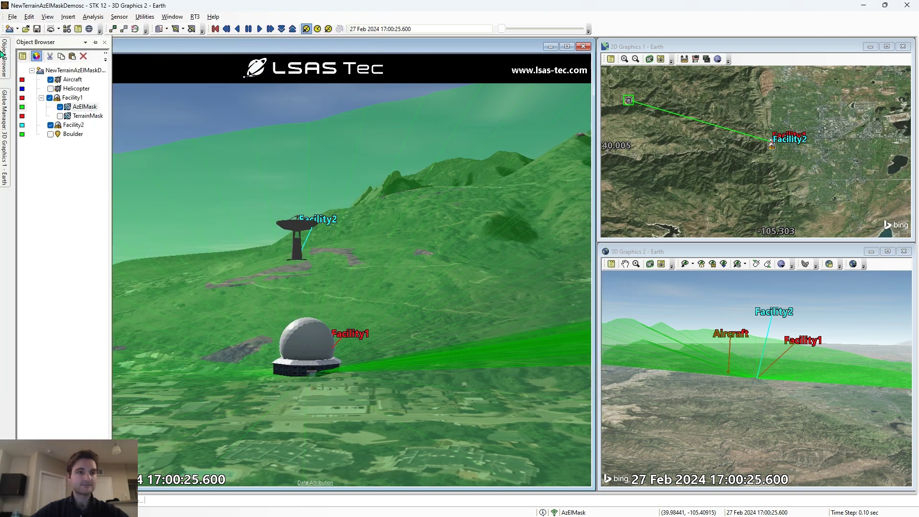
pyautogui.click(85, 107)
pyautogui.rightClick(84, 106)
pyautogui.click(103, 115)
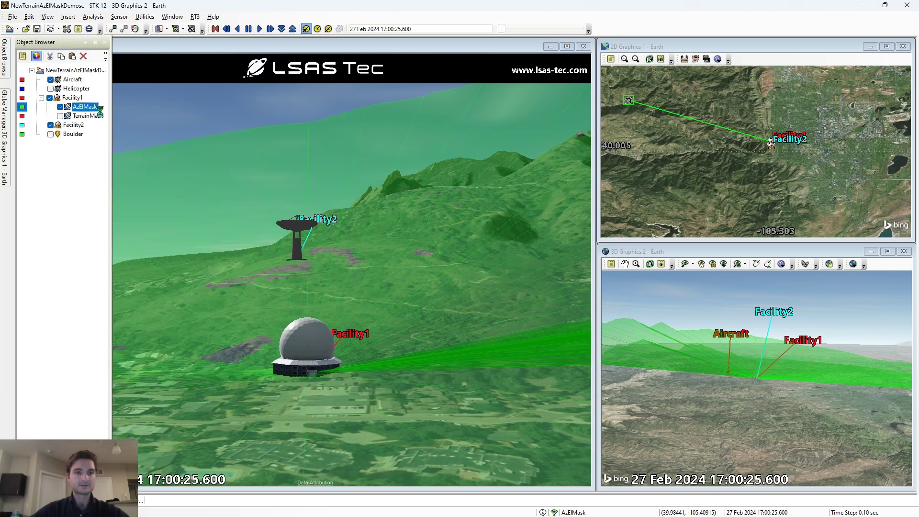
pyautogui.click(380, 172)
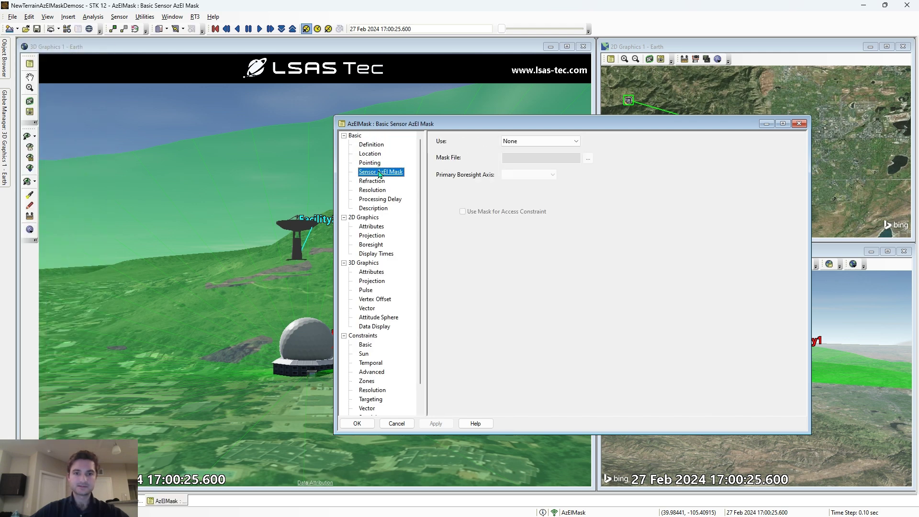
pyautogui.click(528, 142)
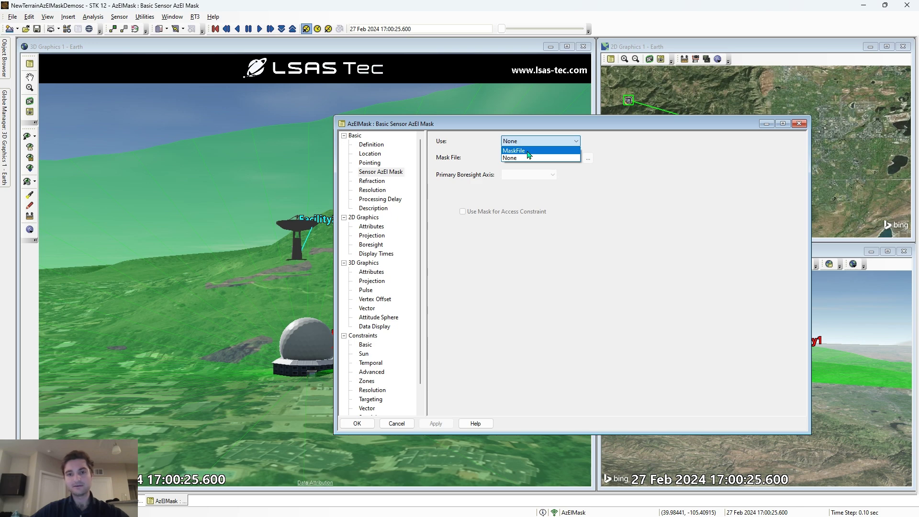
pyautogui.click(528, 151)
# - Load AzElMask.bmsk, enable Use Mask for Access Constraint, and apply the settings
pyautogui.click(588, 158)
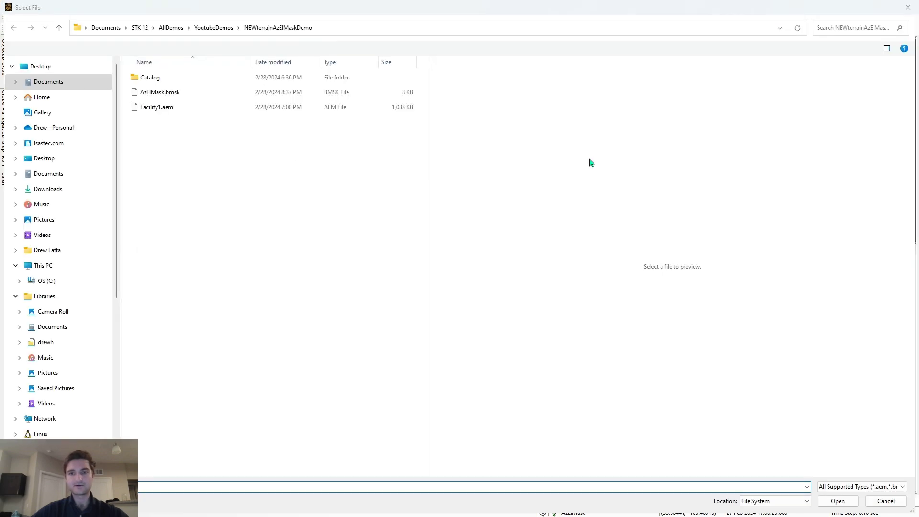
pyautogui.click(186, 95)
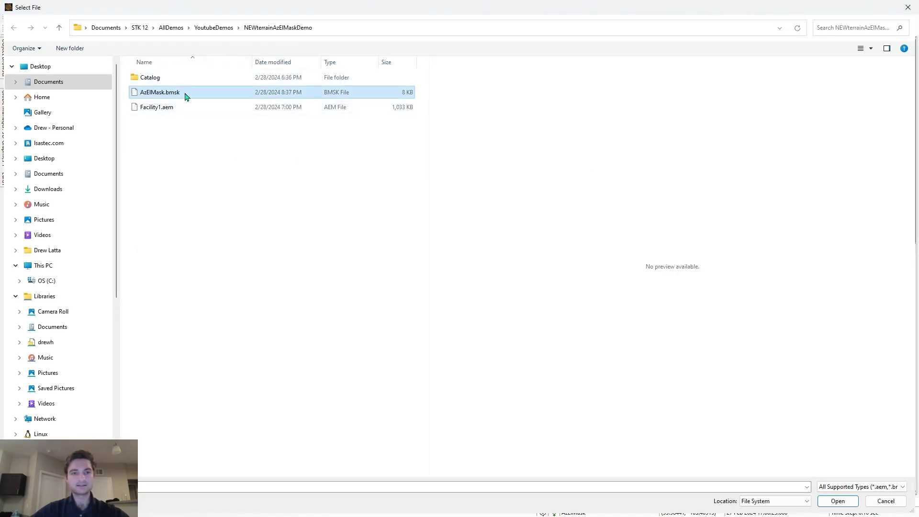
pyautogui.doubleClick(187, 96)
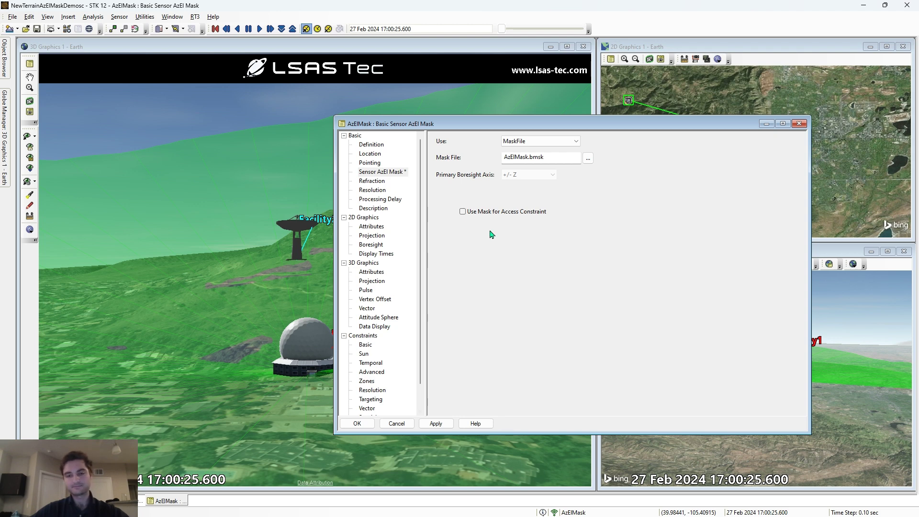
pyautogui.click(465, 212)
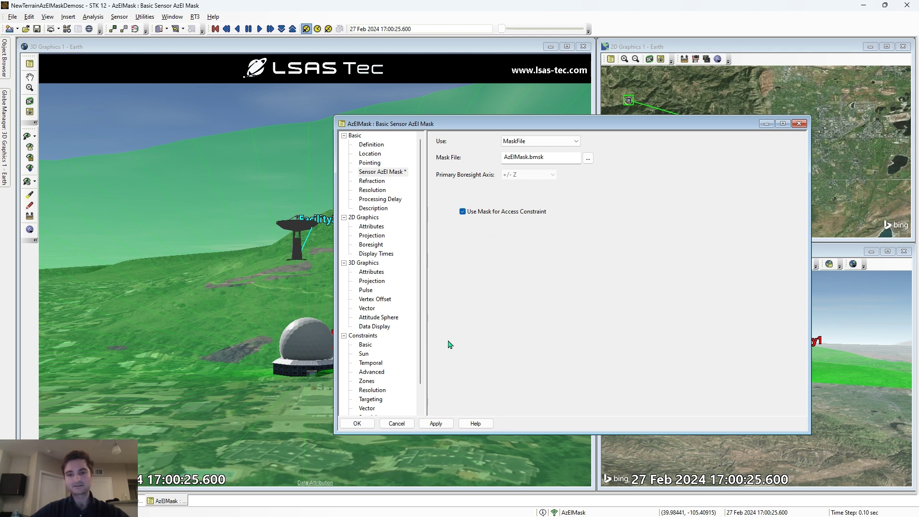
pyautogui.click(435, 423)
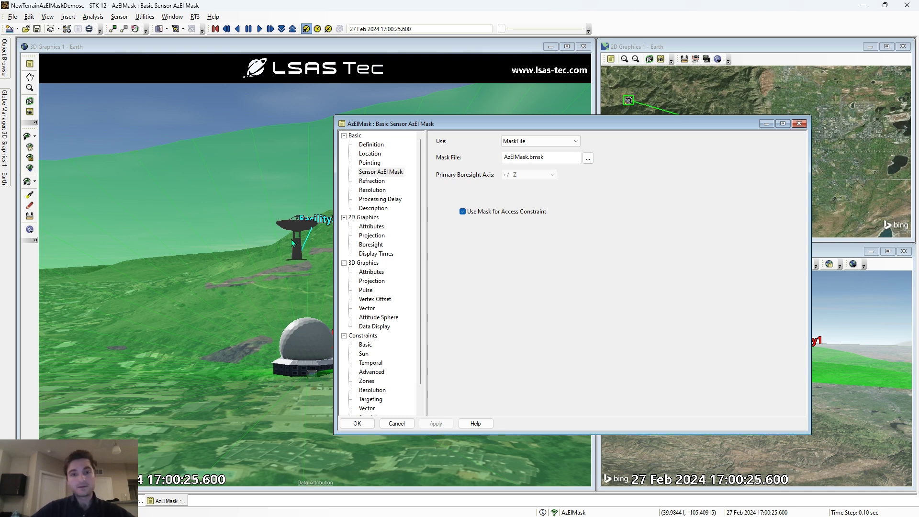
pyautogui.moveTo(379, 125); pyautogui.dragTo(471, 118)
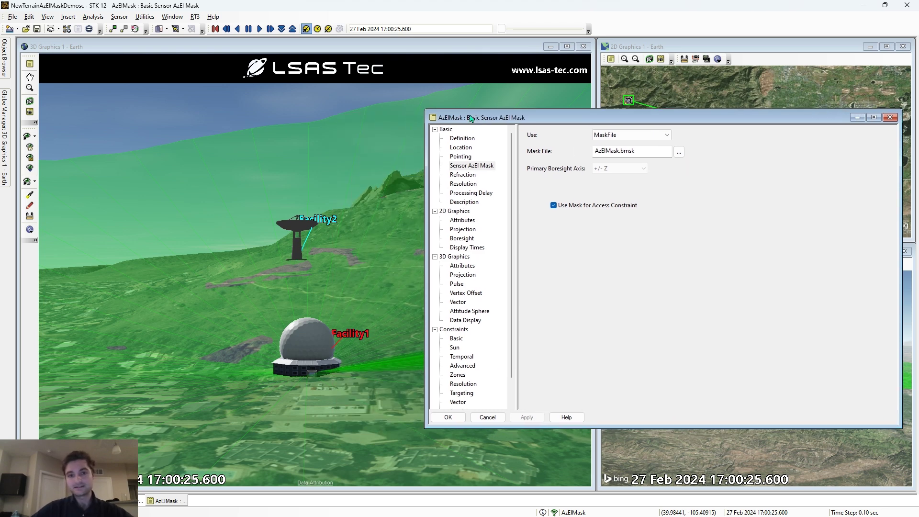
# - Restrict the AzElMask sensor's 2D projection to the SensorAzElMask constraint and apply it
pyautogui.click(464, 230)
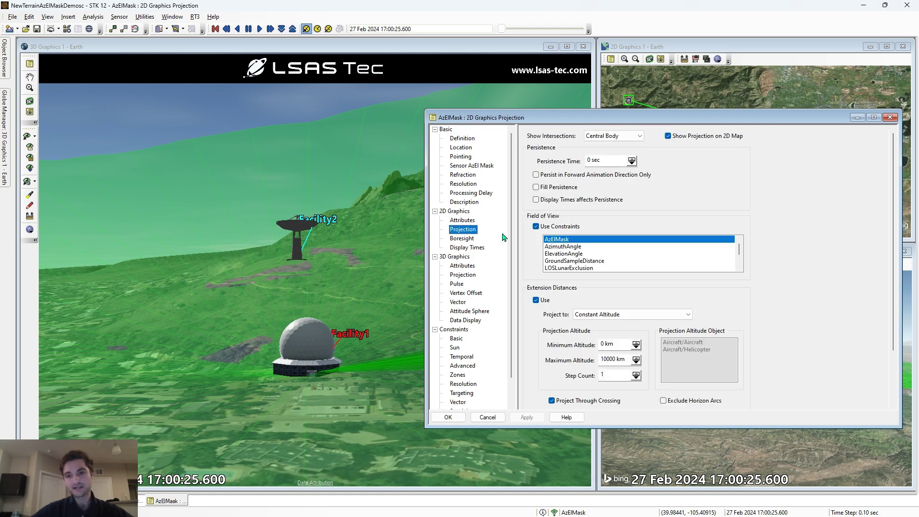
pyautogui.scroll(-2, 583, 255)
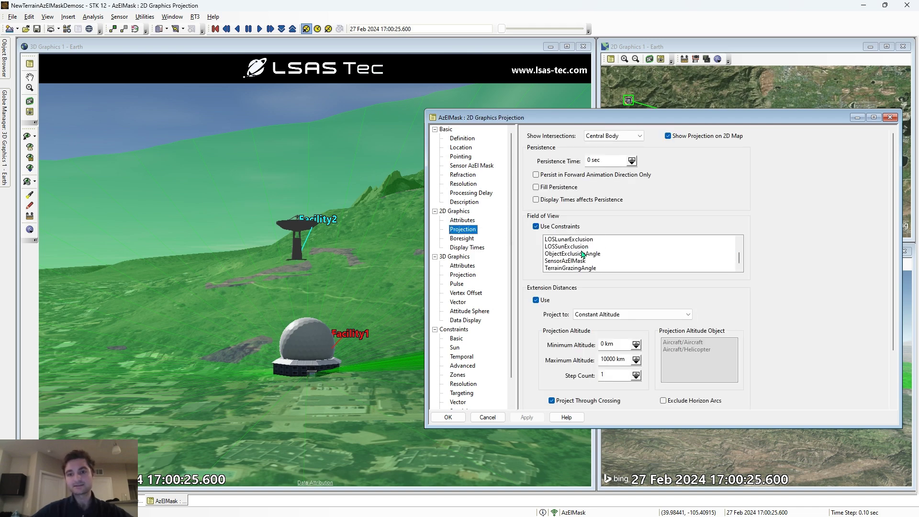
pyautogui.scroll(2, 579, 260)
pyautogui.click(568, 240)
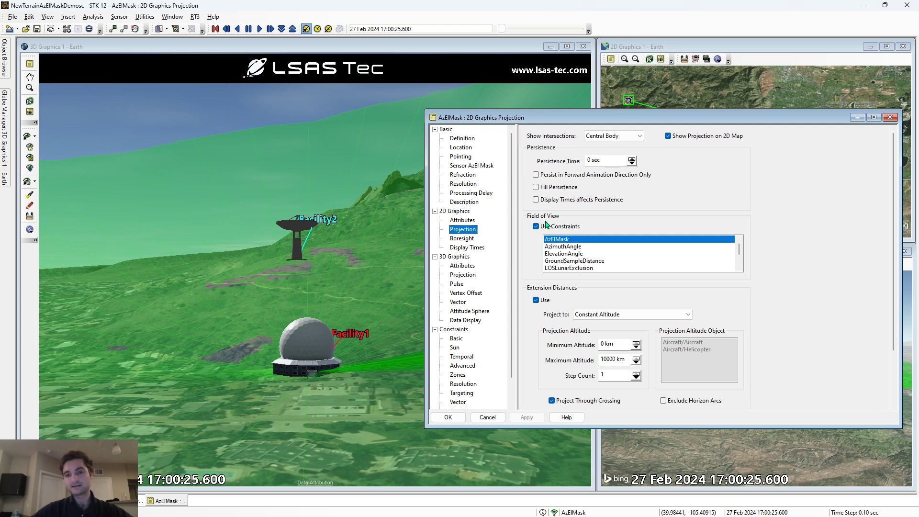
pyautogui.click(567, 241)
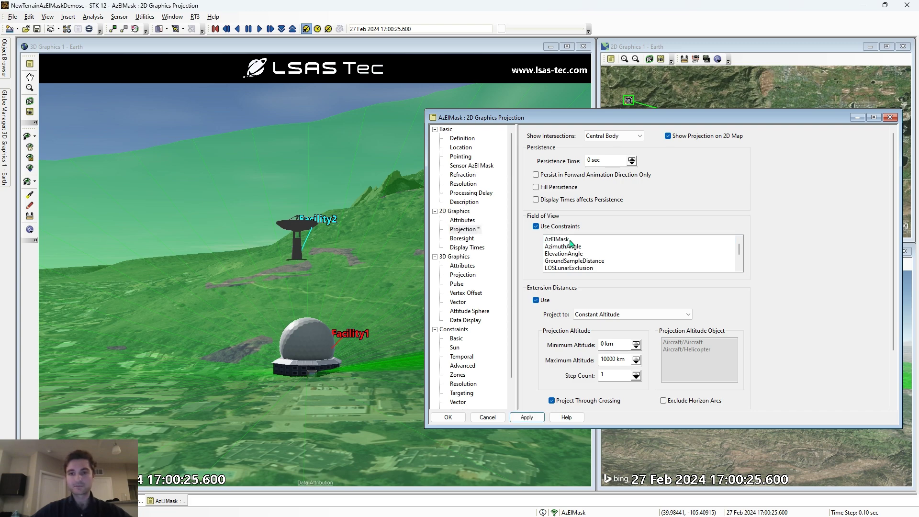
pyautogui.click(570, 241)
pyautogui.scroll(-2, 577, 251)
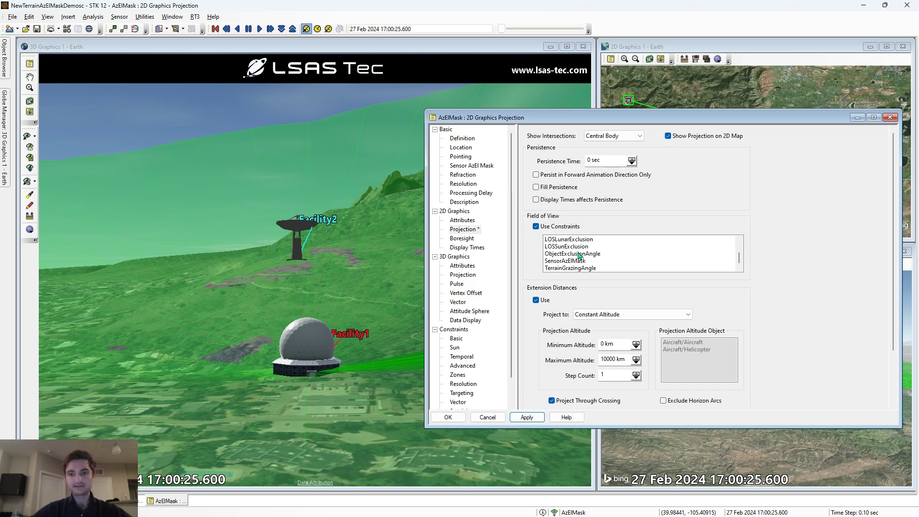
pyautogui.click(578, 262)
pyautogui.scroll(2, 579, 259)
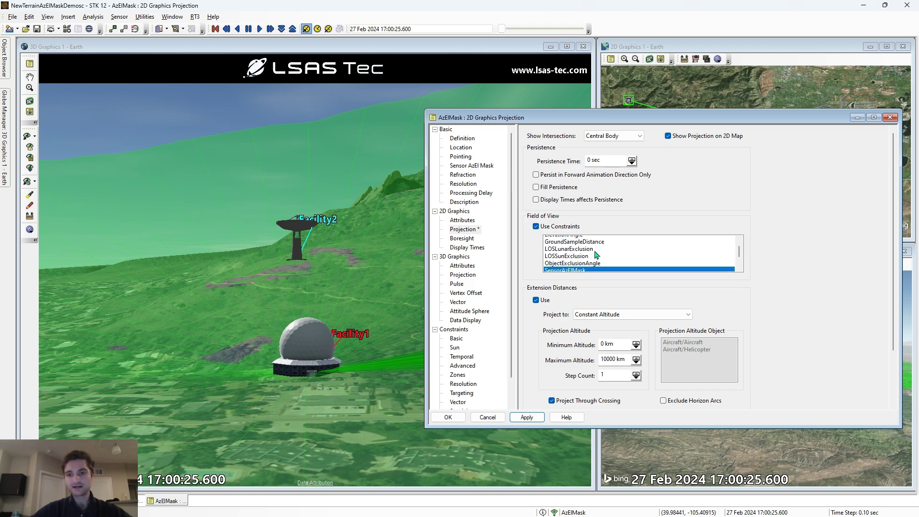
pyautogui.scroll(-2, 596, 254)
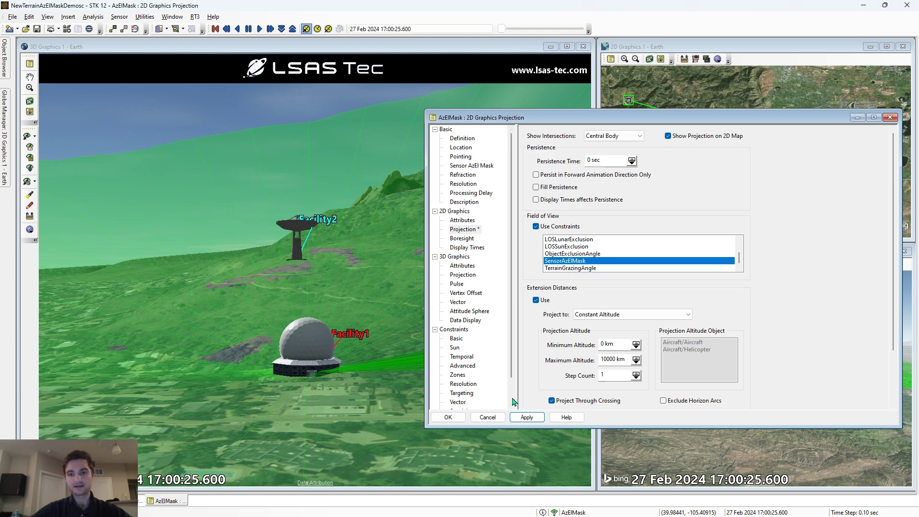
pyautogui.click(525, 417)
pyautogui.moveTo(361, 341); pyautogui.dragTo(359, 319)
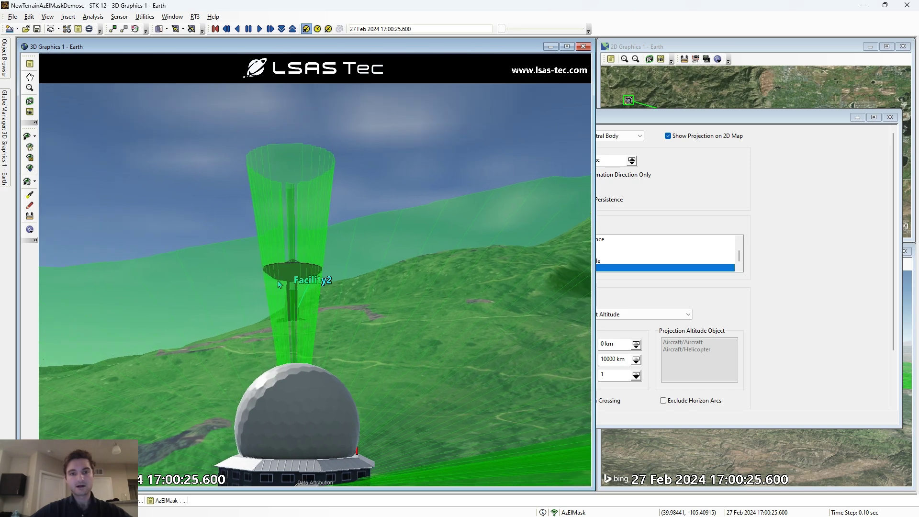
# - Orbit the 3D view out to show Facility1's dome, Facility2 and the sensor beams
pyautogui.moveTo(296, 277); pyautogui.dragTo(307, 289)
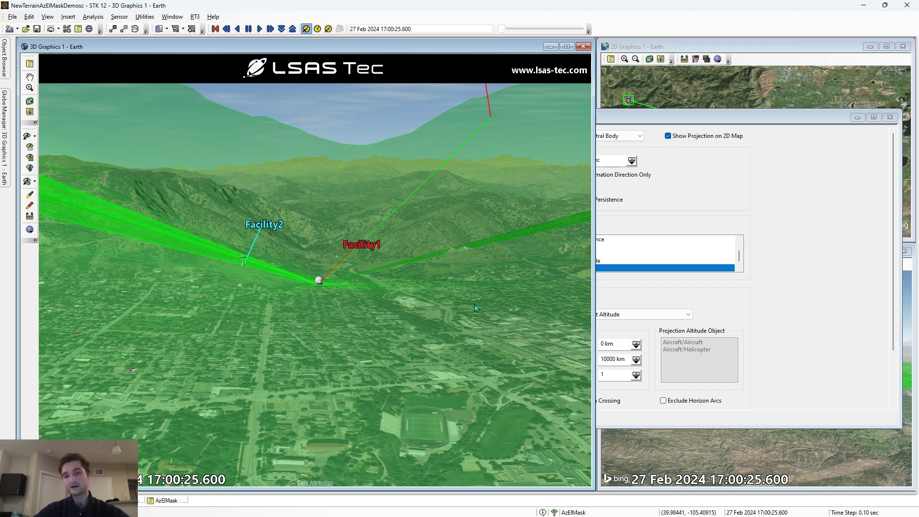
pyautogui.moveTo(351, 272)
pyautogui.mouseDown()
pyautogui.moveTo(372, 271)
pyautogui.moveTo(358, 262)
pyautogui.mouseUp()
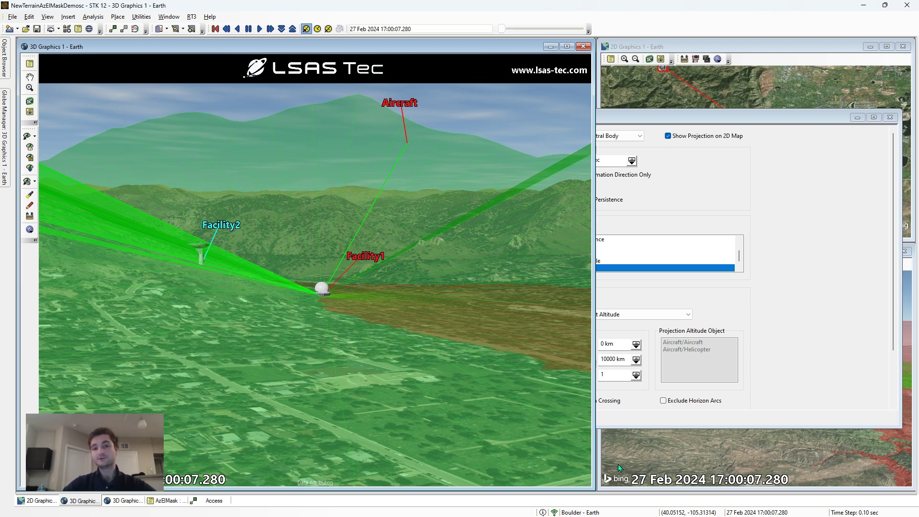
# - Report Facility1-TerrainMask access to the Aircraft: three intervals totalling 41.910 s
pyautogui.click(204, 504)
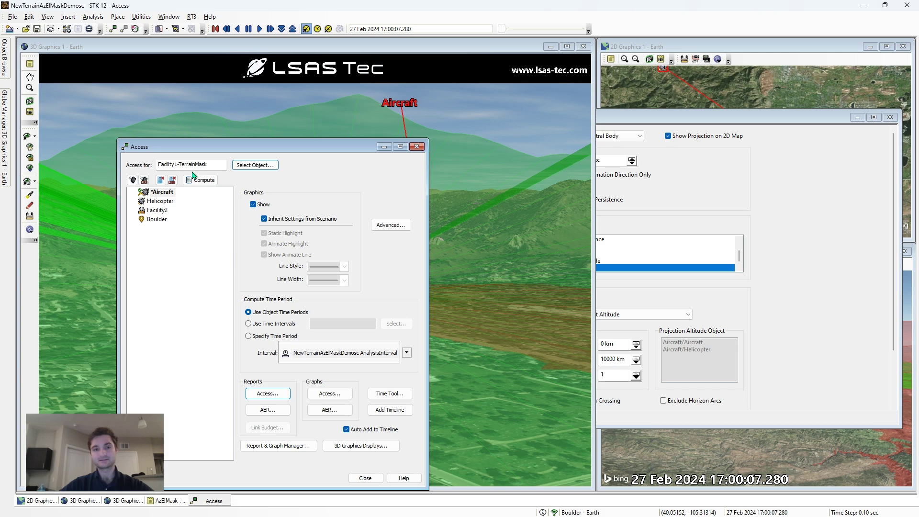
pyautogui.click(163, 192)
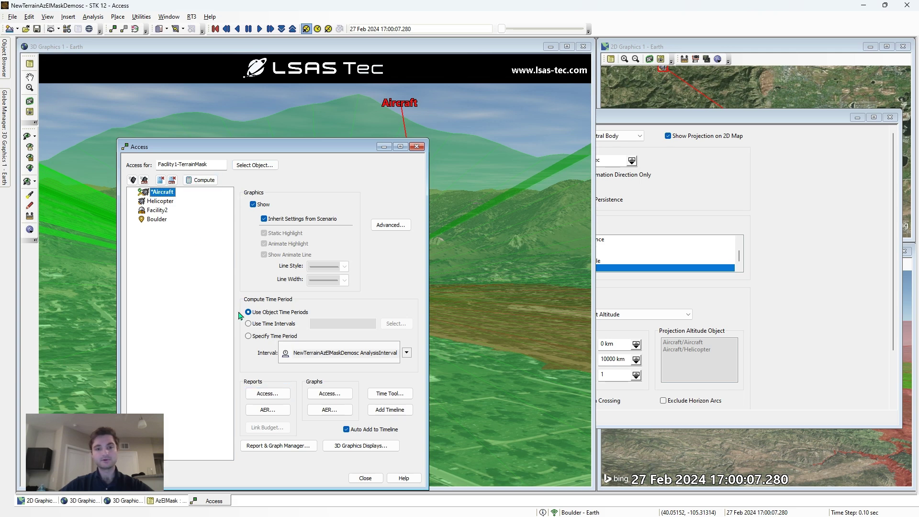
pyautogui.click(273, 394)
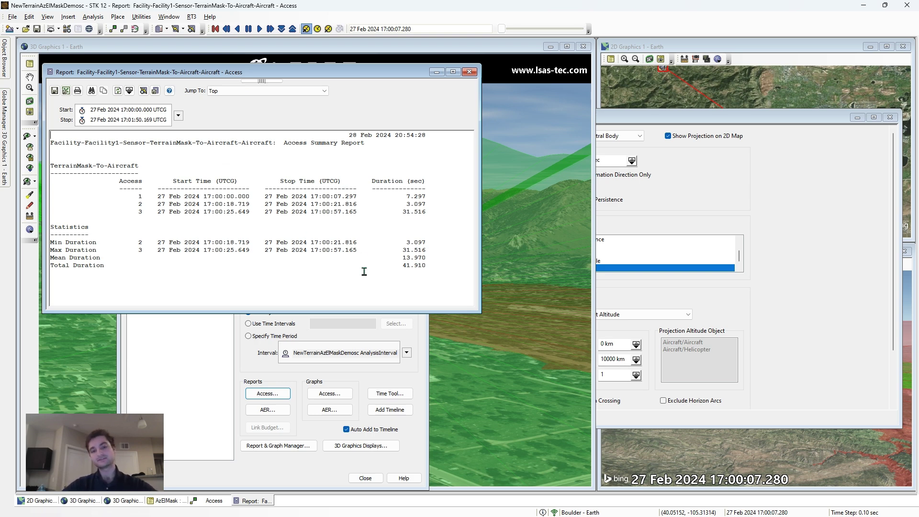
pyautogui.hotkey('ctrl', 'Tab')
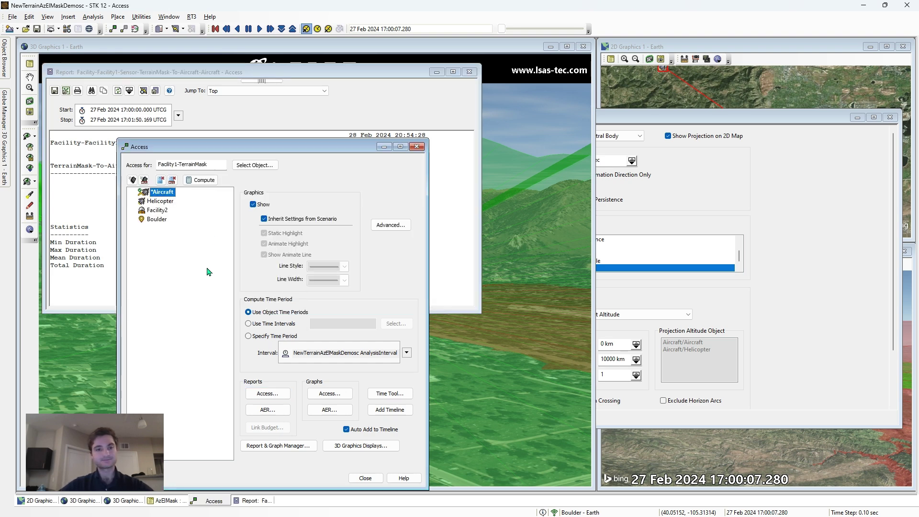
# - Switch the access source to Facility1/AzElMask and generate its Aircraft access report
pyautogui.click(255, 164)
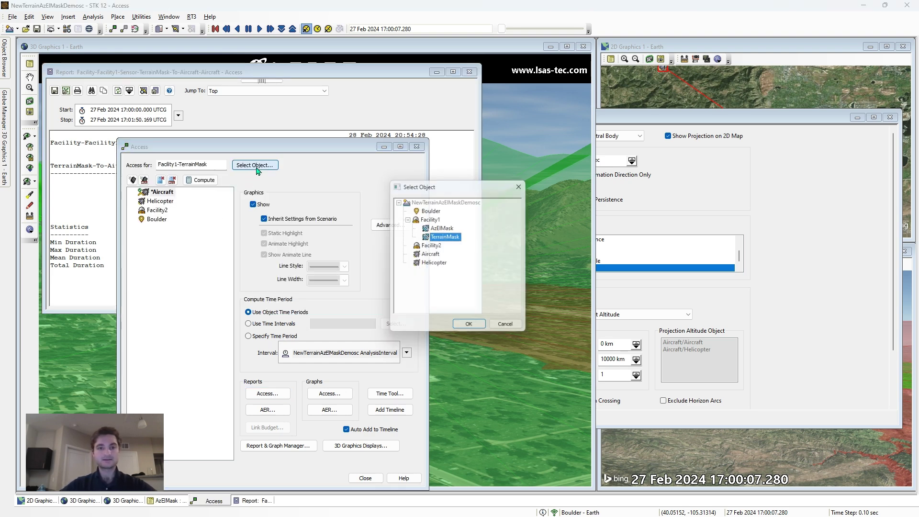
pyautogui.click(443, 228)
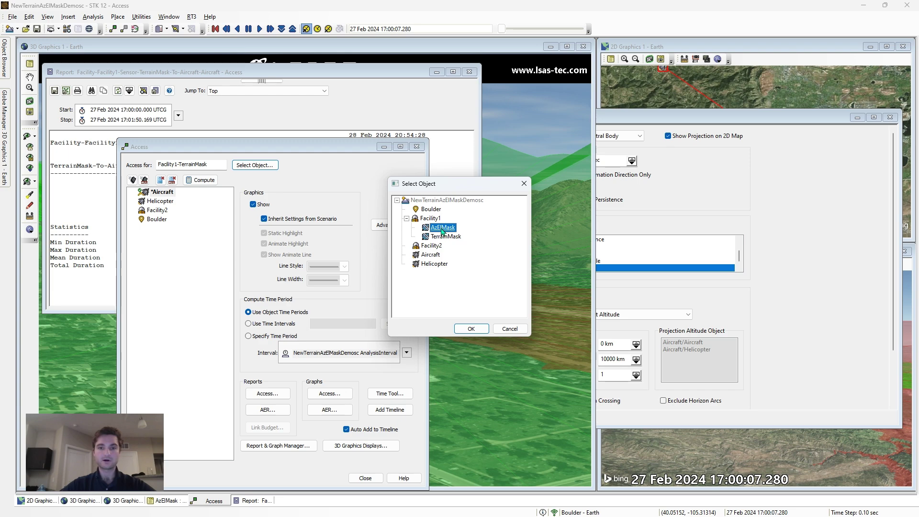
pyautogui.click(471, 328)
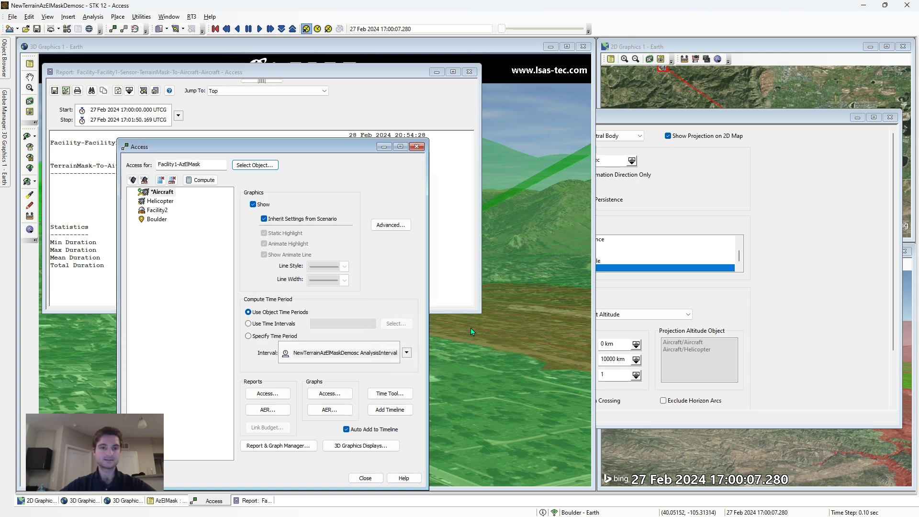
pyautogui.click(268, 393)
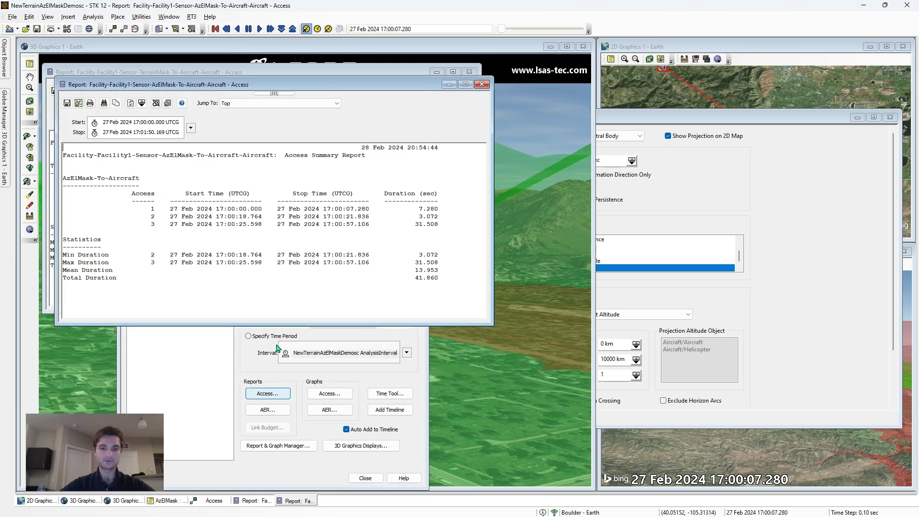
# - Move the AzElMask report to the right and minimize the Access tool
pyautogui.moveTo(254, 83); pyautogui.dragTo(662, 70)
pyautogui.click(382, 151)
pyautogui.click(383, 148)
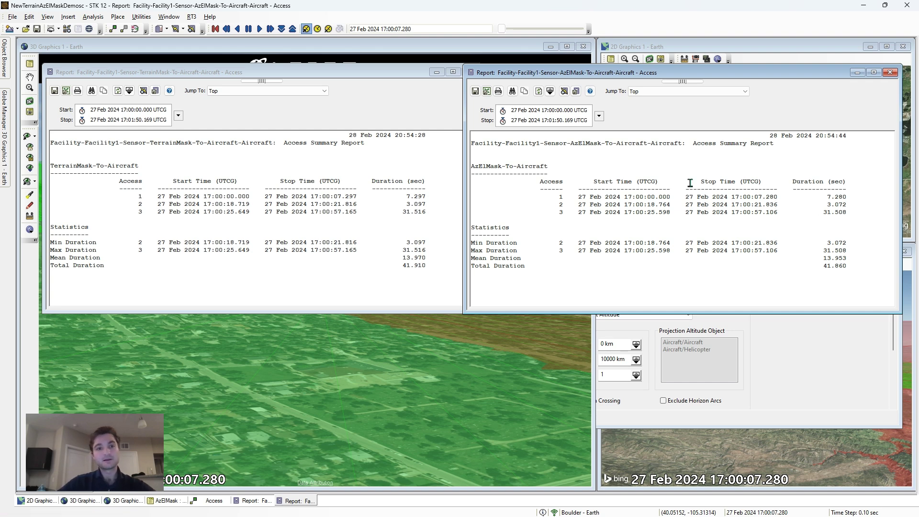
# - Compare the TerrainMask (41.910 s) and AzElMask (41.860 s) reports, then orbit the 3D view around Facility1
pyautogui.click(168, 75)
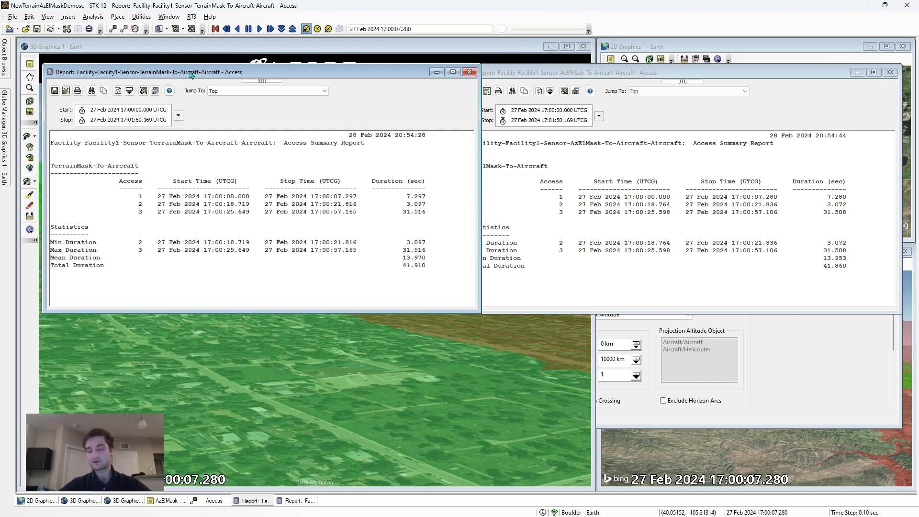
pyautogui.click(588, 74)
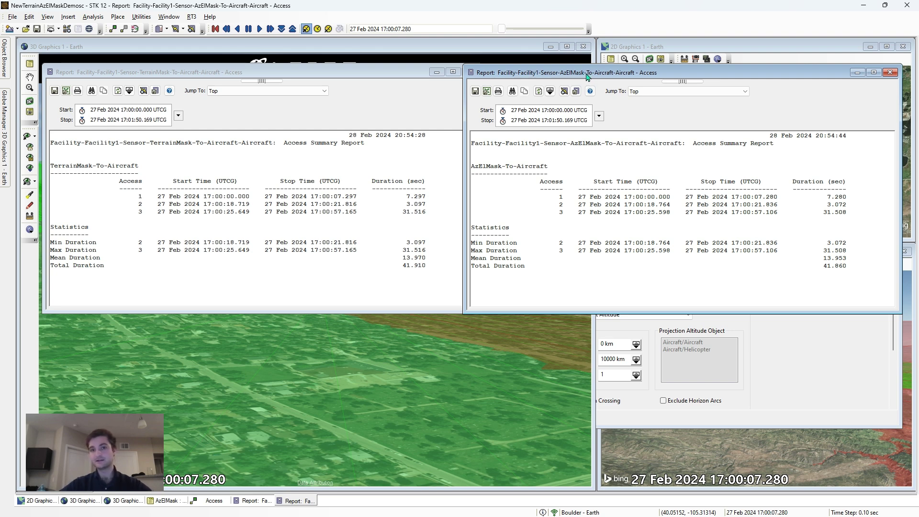
pyautogui.moveTo(587, 75); pyautogui.dragTo(597, 75)
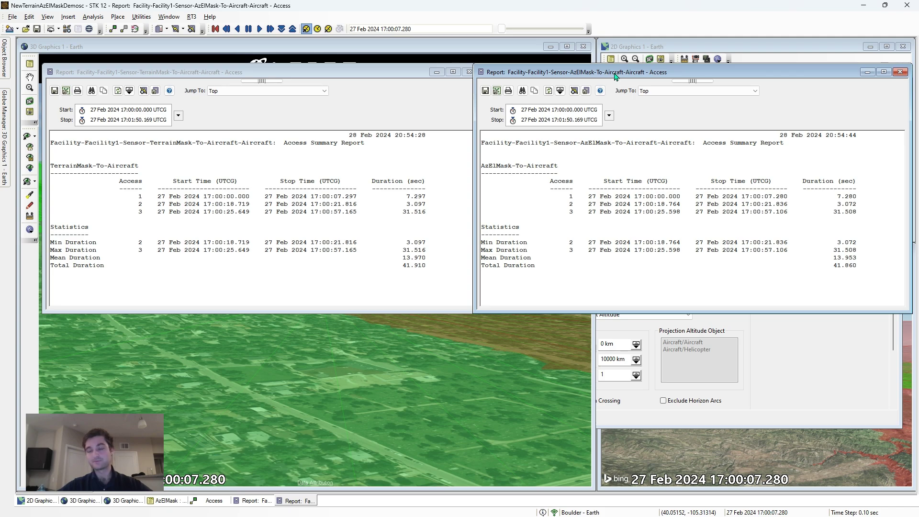
pyautogui.click(323, 391)
pyautogui.moveTo(363, 298); pyautogui.dragTo(363, 266)
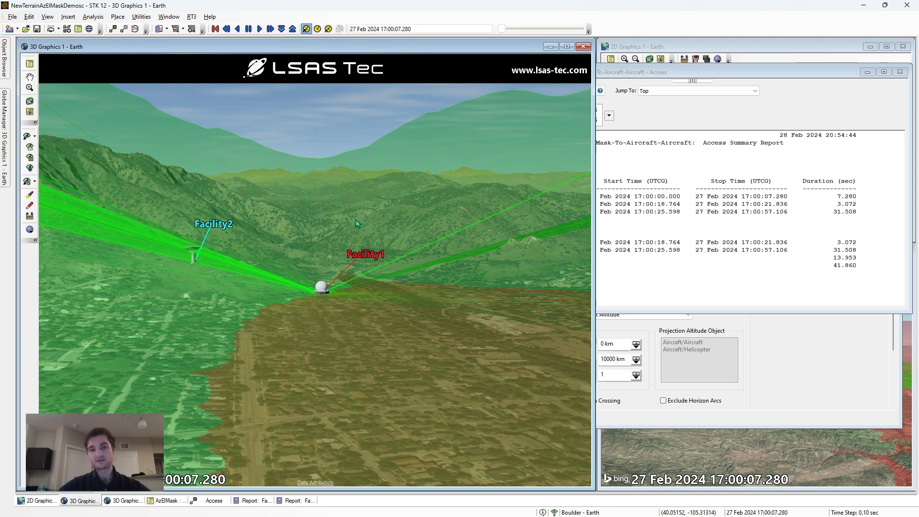
# - Rotate the 3D view over the mountain ridge to reveal the Aircraft and its access line from Facility1
pyautogui.moveTo(355, 223); pyautogui.dragTo(403, 215)
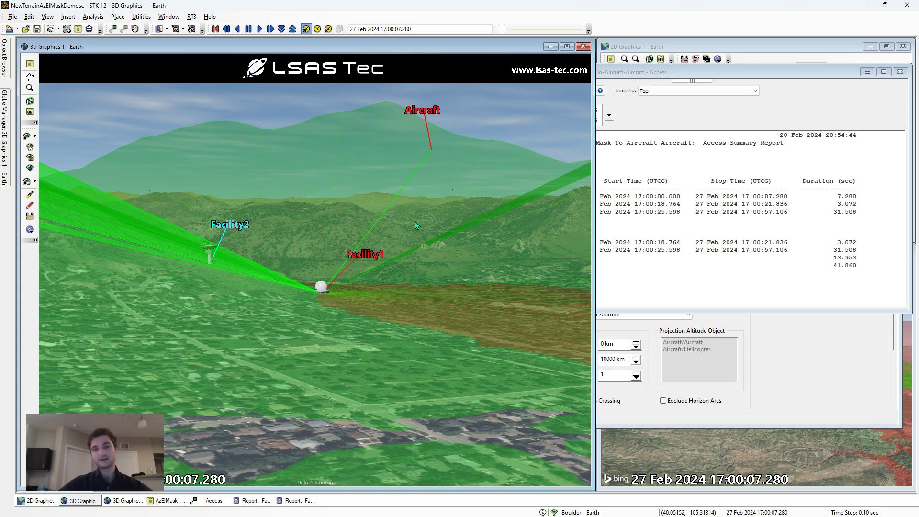
pyautogui.moveTo(415, 222); pyautogui.dragTo(298, 223)
pyautogui.moveTo(298, 223); pyautogui.dragTo(430, 212)
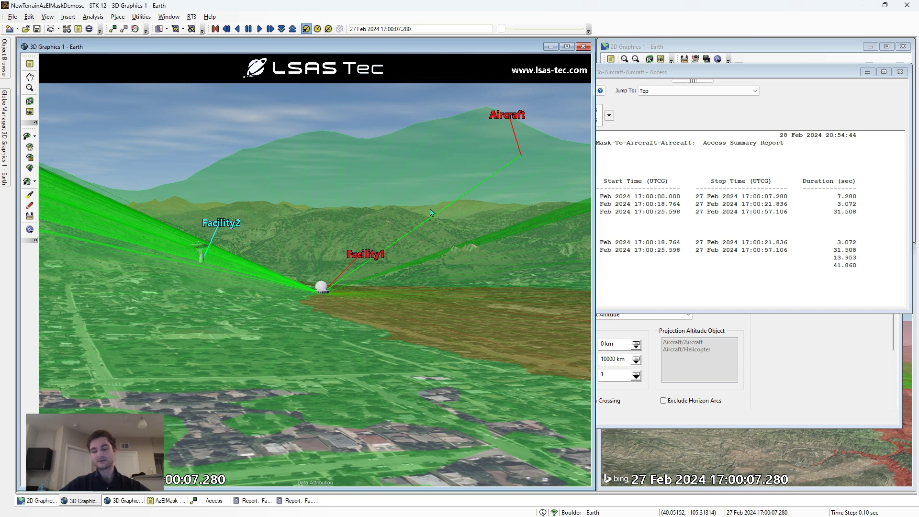